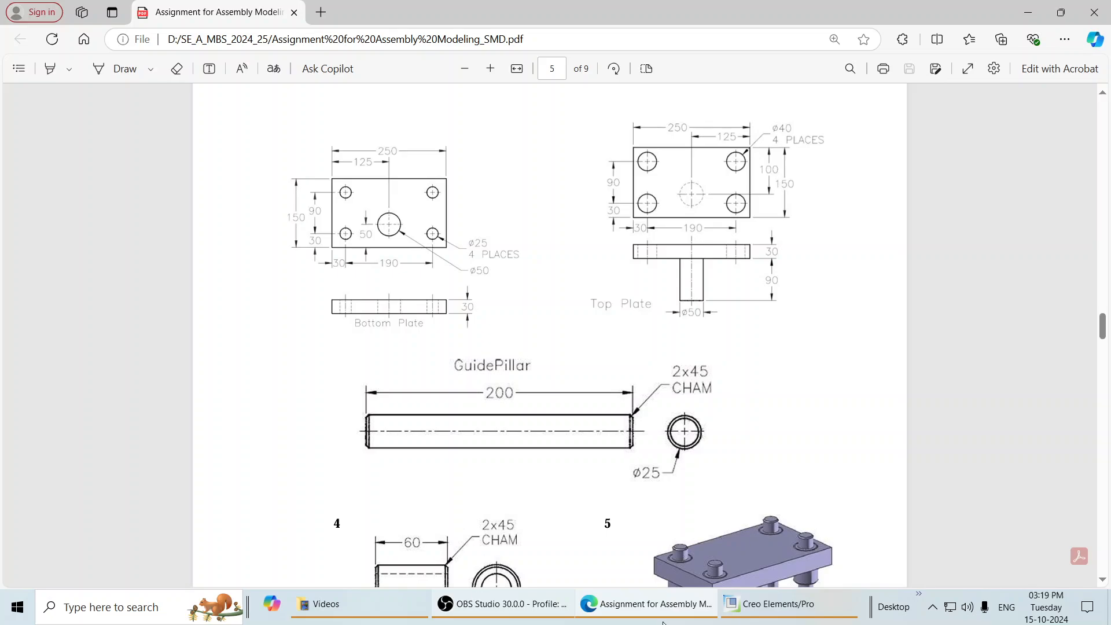
- Switch to Creo Elements/Pro and create a solid part named Topplate_PTA using the mmns_part_solid template instead of the default one
click(730, 609)
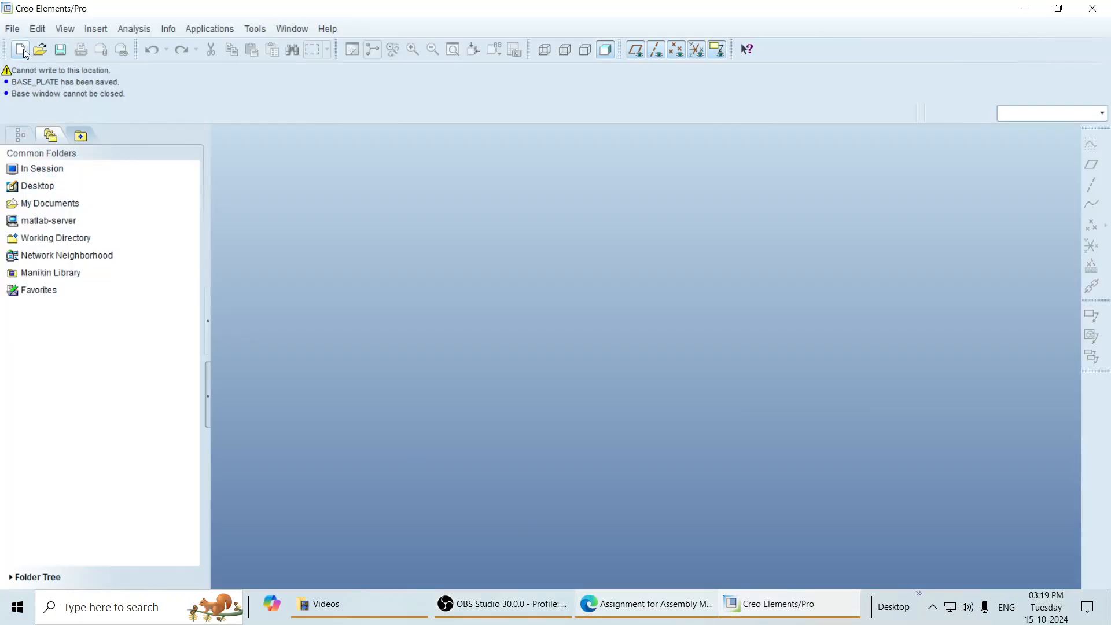
key(ctrl+n)
click(452, 401)
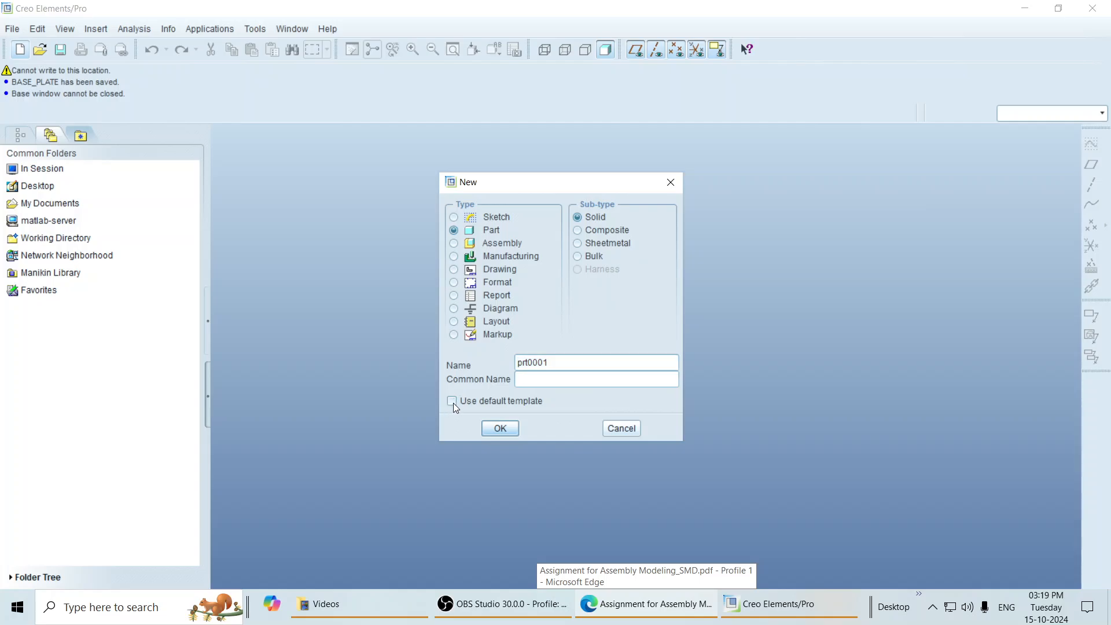
click(539, 364)
double_click(555, 365)
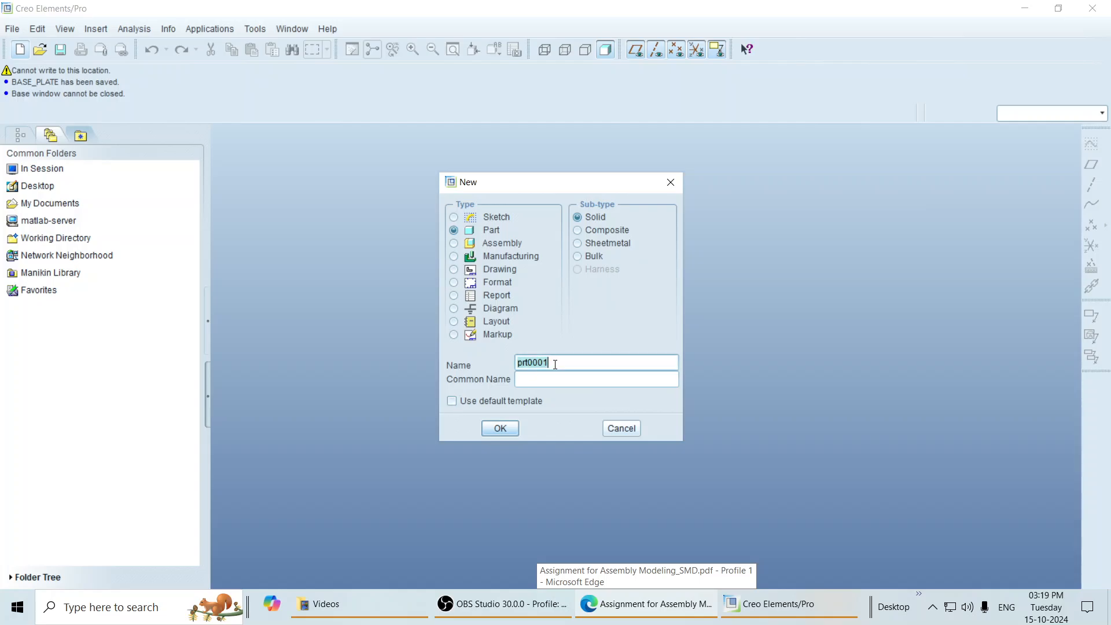
text(T)
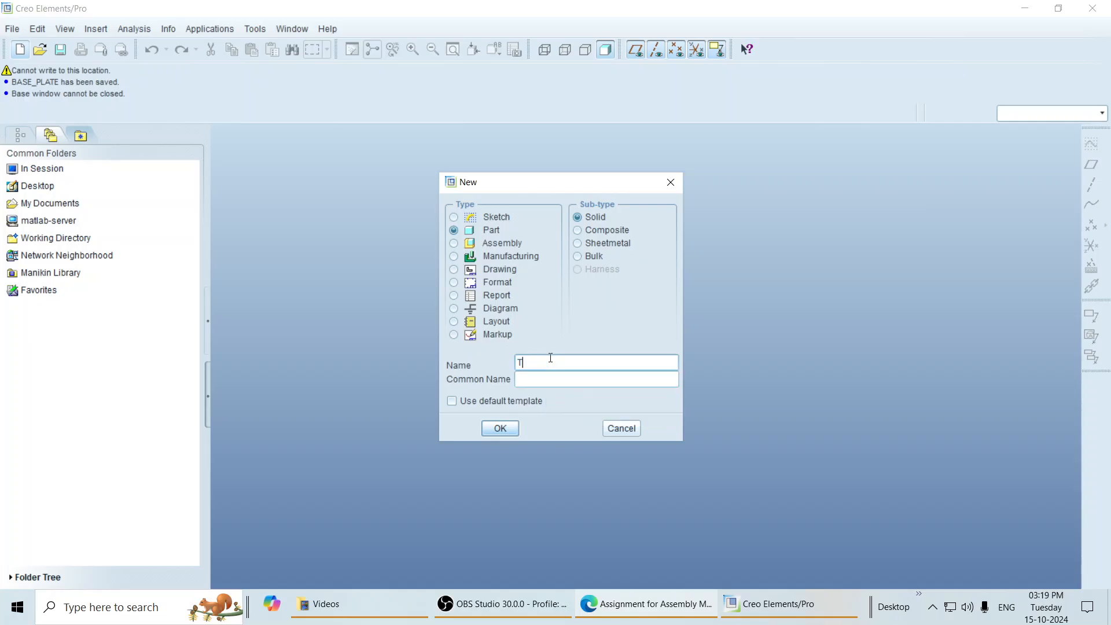
text(opplate_PTA)
click(494, 433)
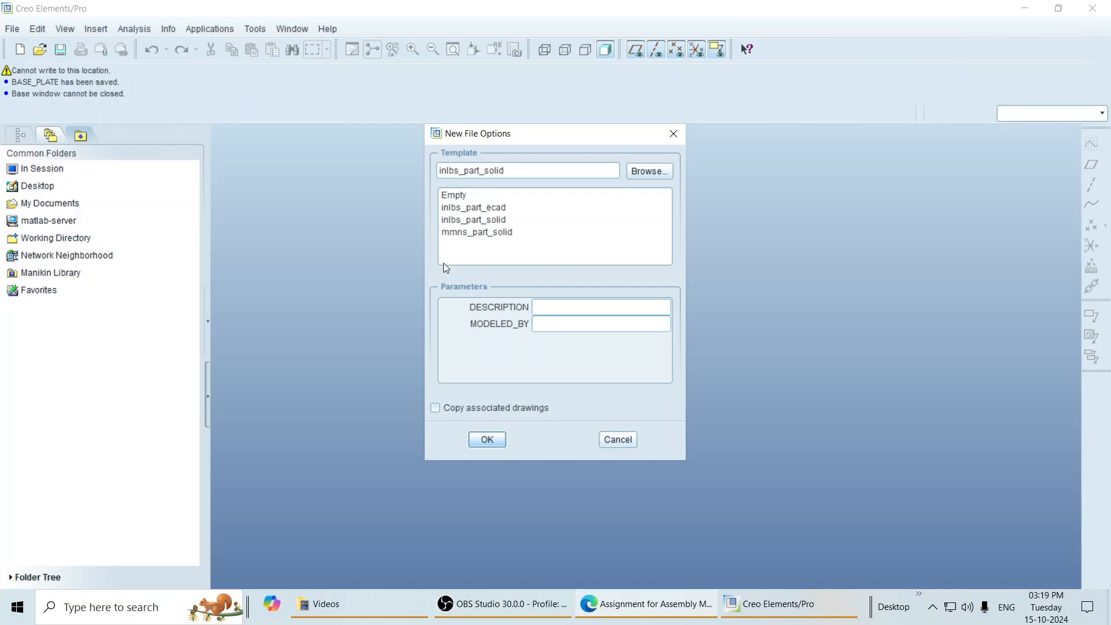
click(457, 233)
click(490, 441)
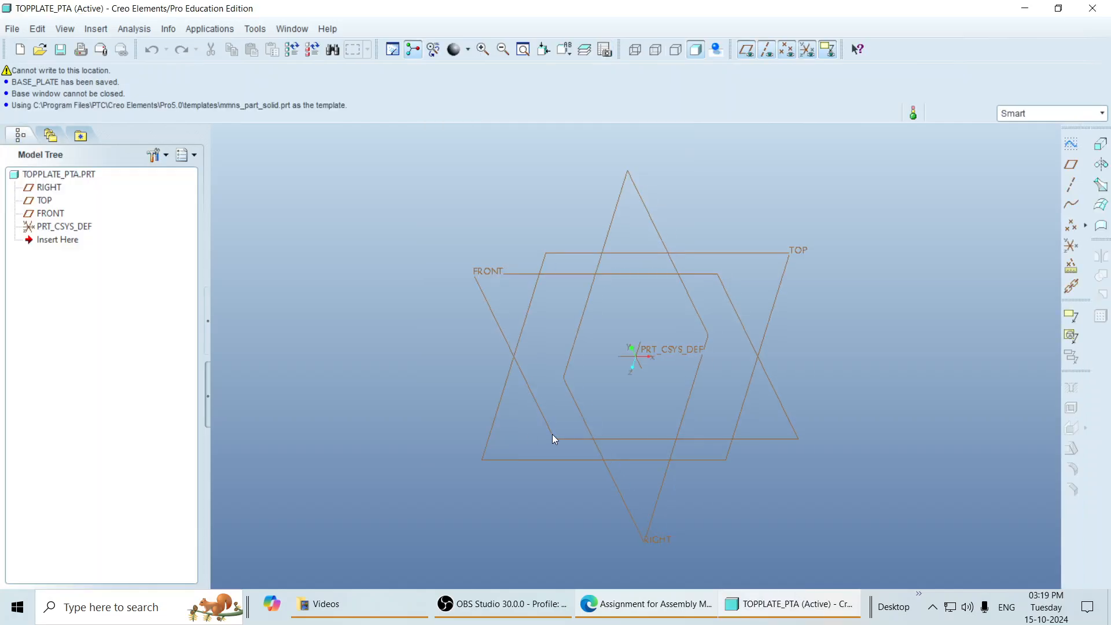
- Start an Extrude feature and open its internal sketch on the TOP datum plane, with RIGHT as the orientation reference
click(1101, 148)
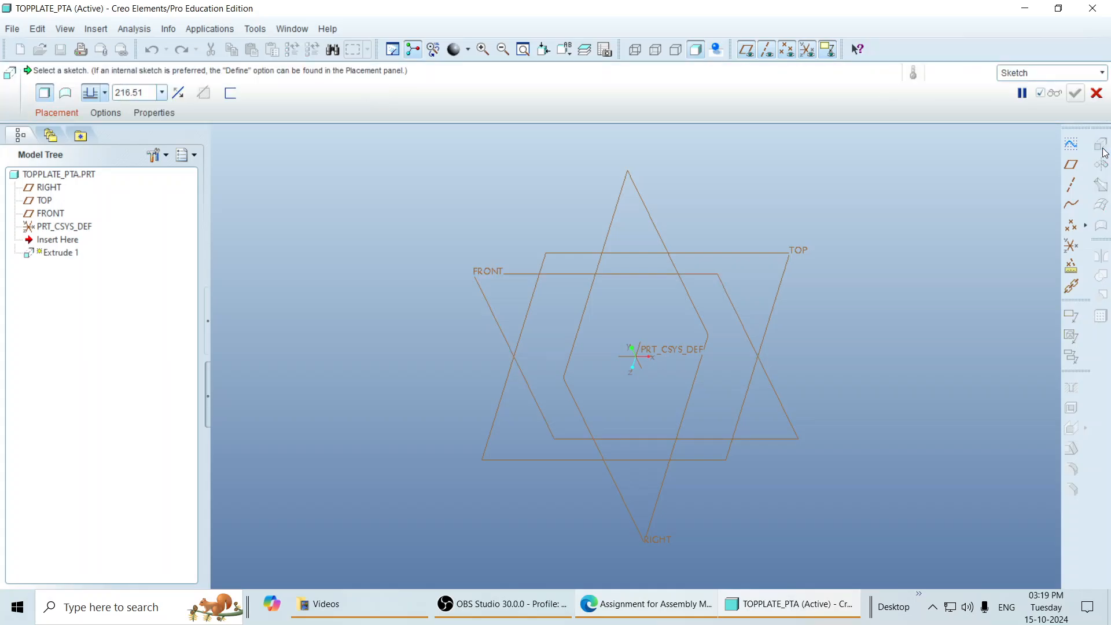
click(56, 112)
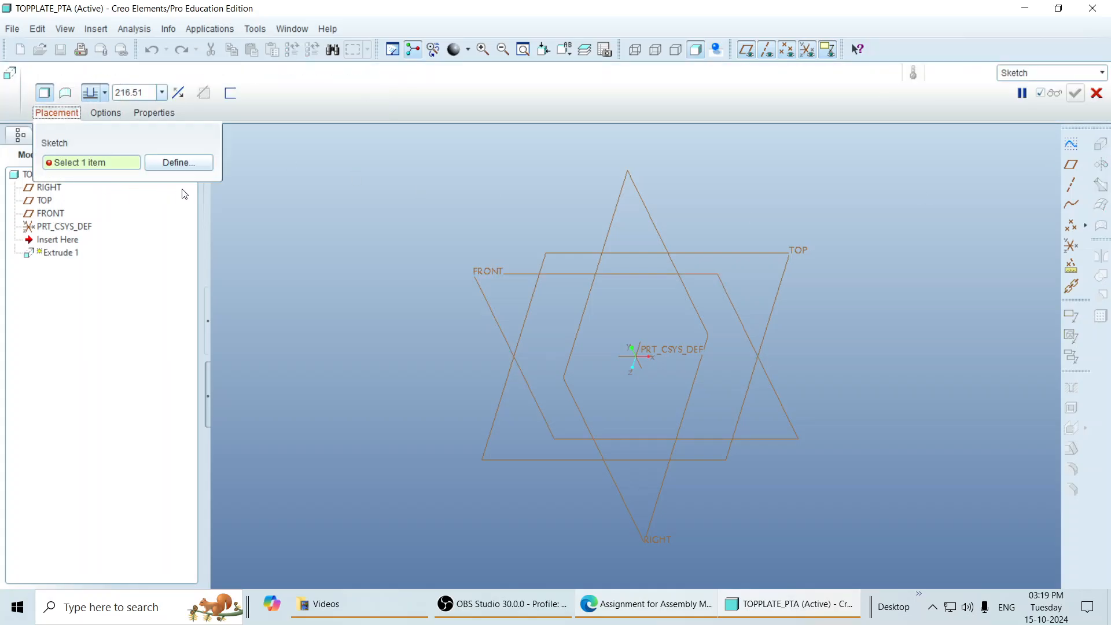
click(197, 163)
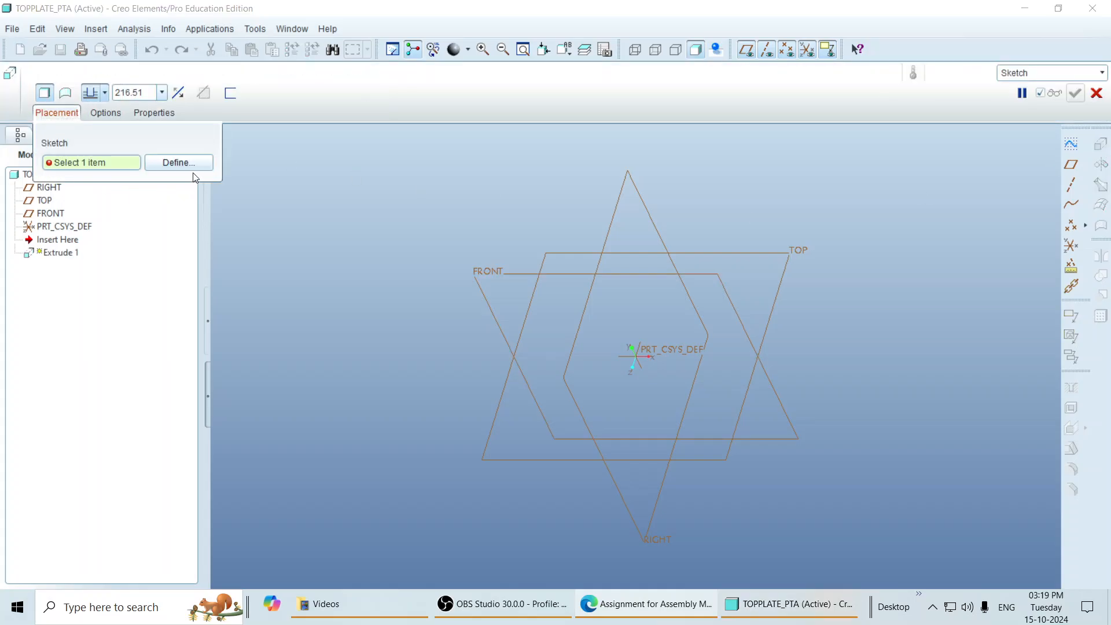
click(800, 257)
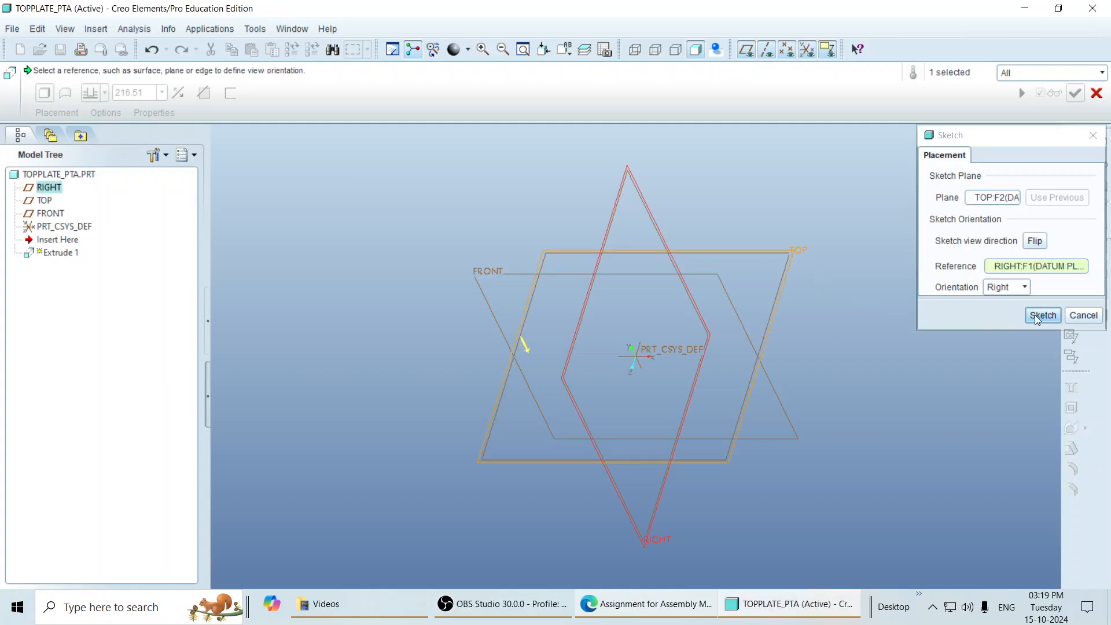
click(1042, 316)
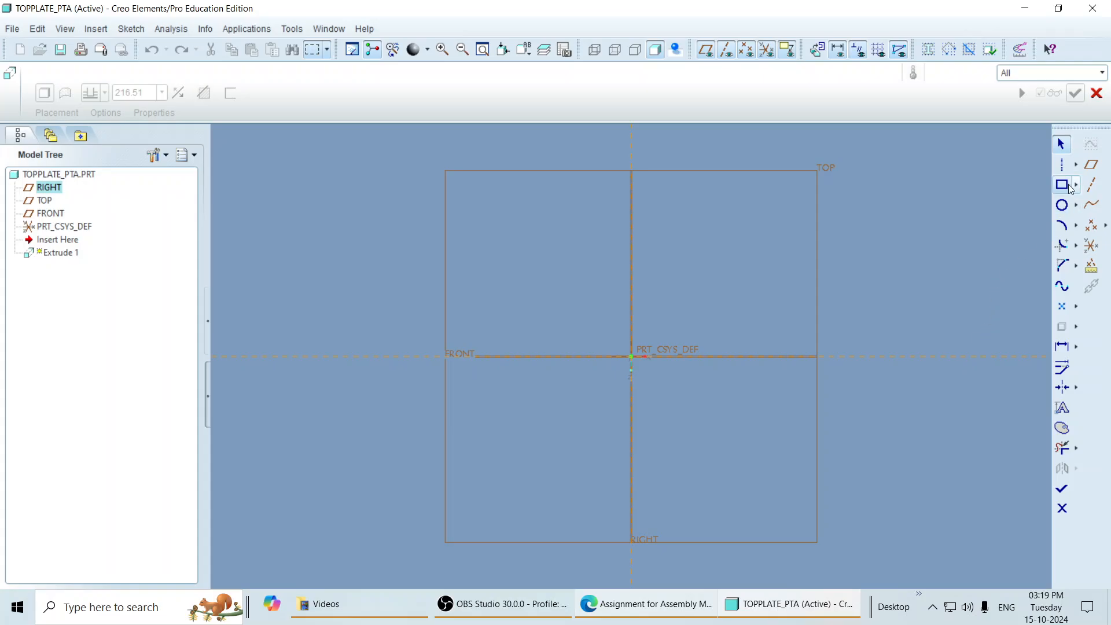
- Draw a vertical and a horizontal centerline through the sketch origin
click(1062, 165)
click(631, 356)
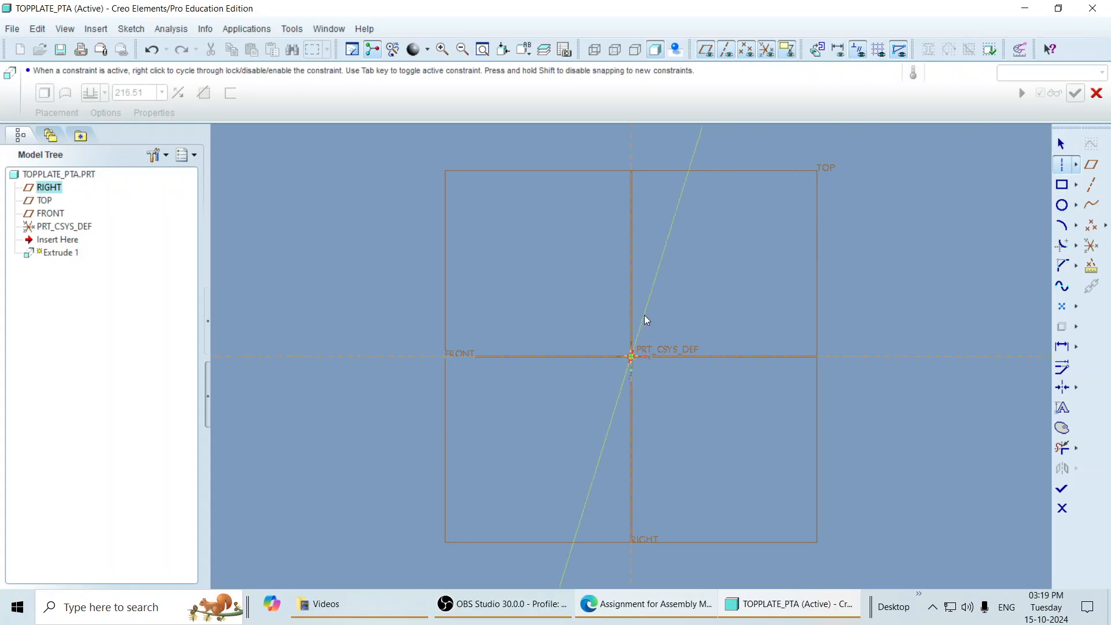
click(629, 301)
click(630, 357)
click(577, 357)
middle_click(584, 265)
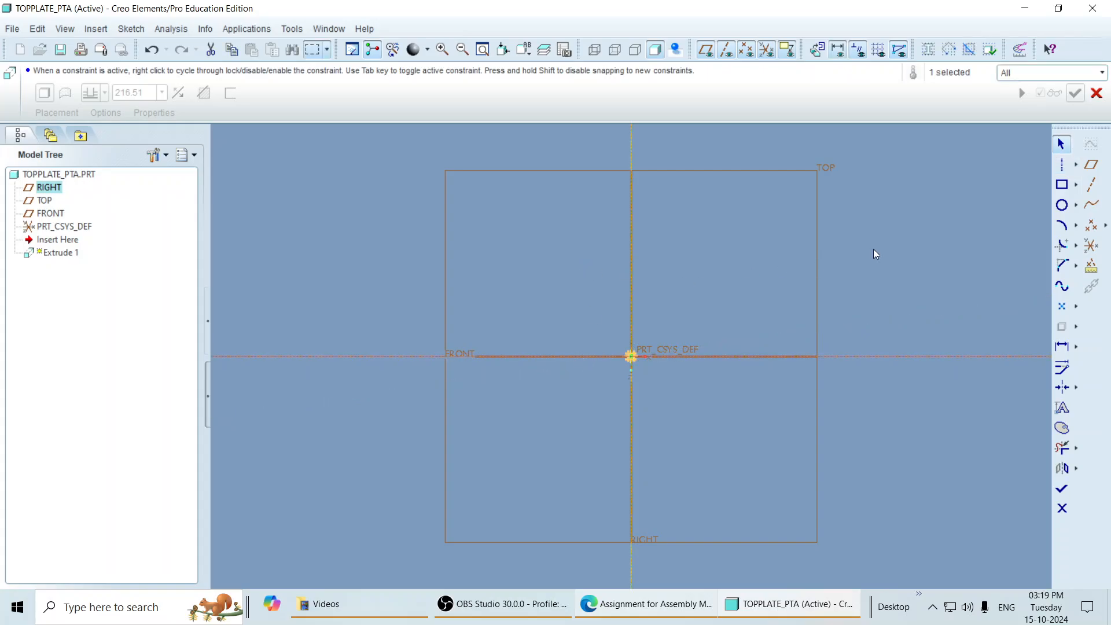
- Sketch a rectangle about 346 mm wide and 230 mm high enclosing the origin
click(1062, 184)
click(477, 259)
click(730, 428)
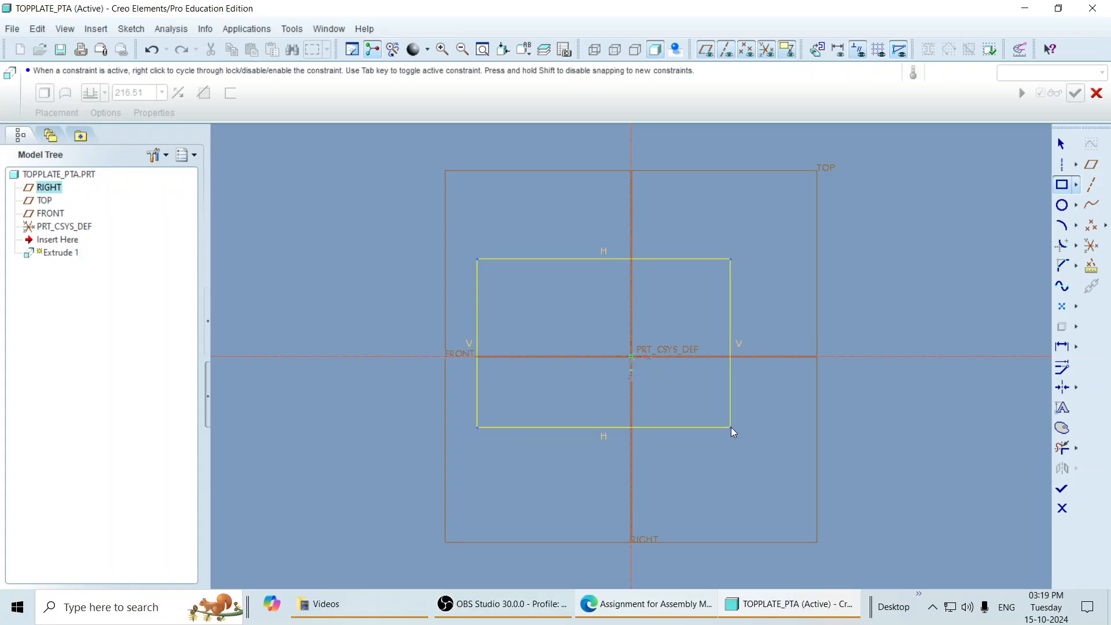
middle_click(836, 327)
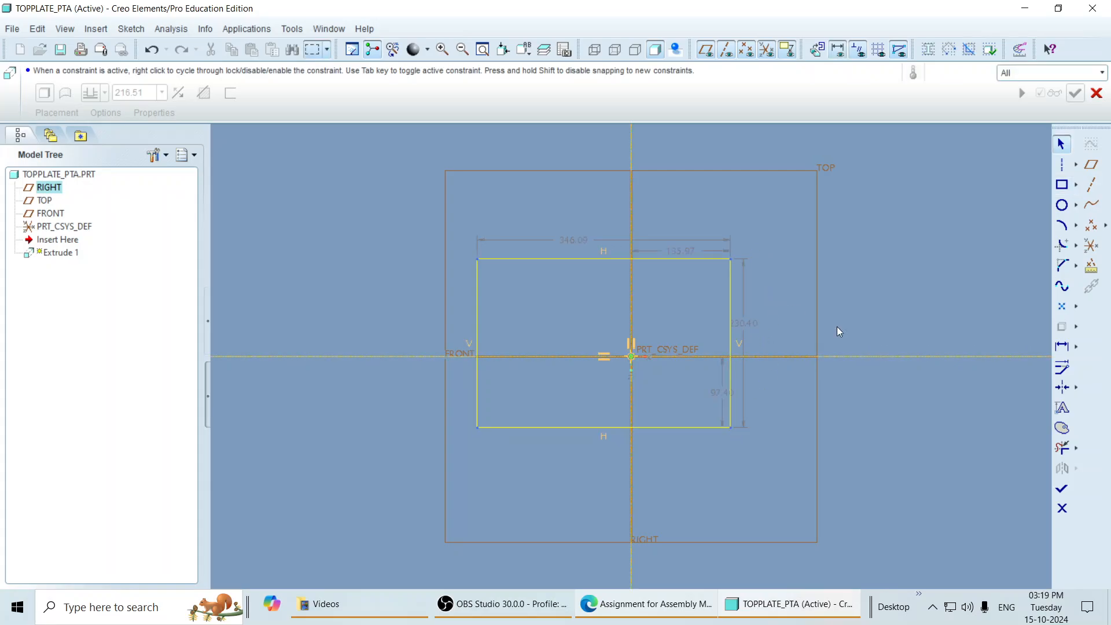
- Constrain the rectangle's corners to be symmetric about both the vertical and the horizontal centerline
click(1076, 387)
click(998, 428)
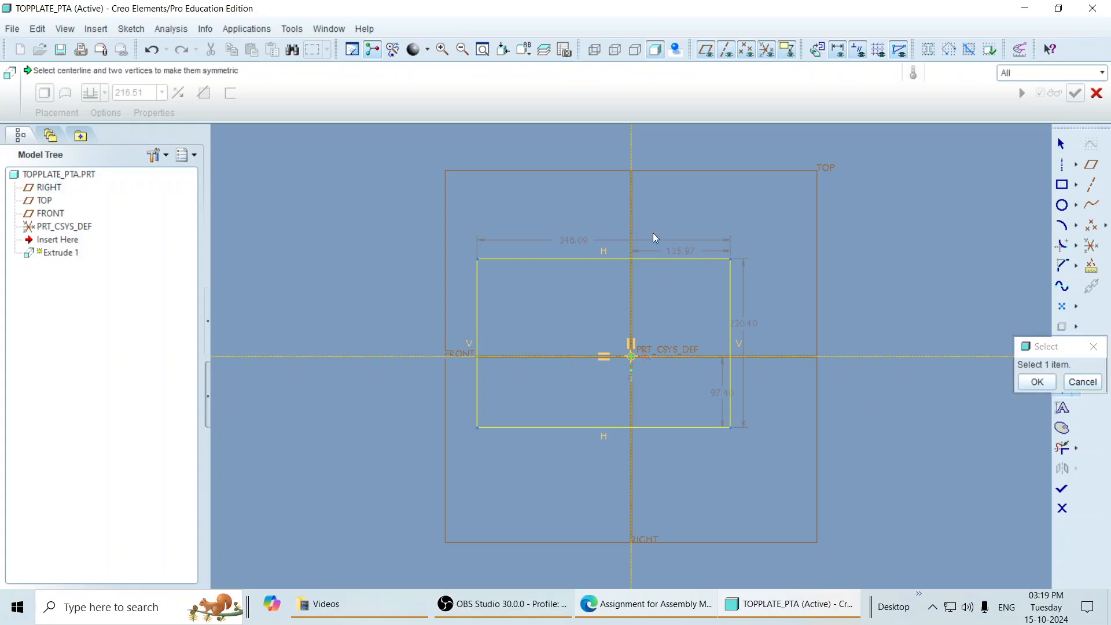
click(632, 202)
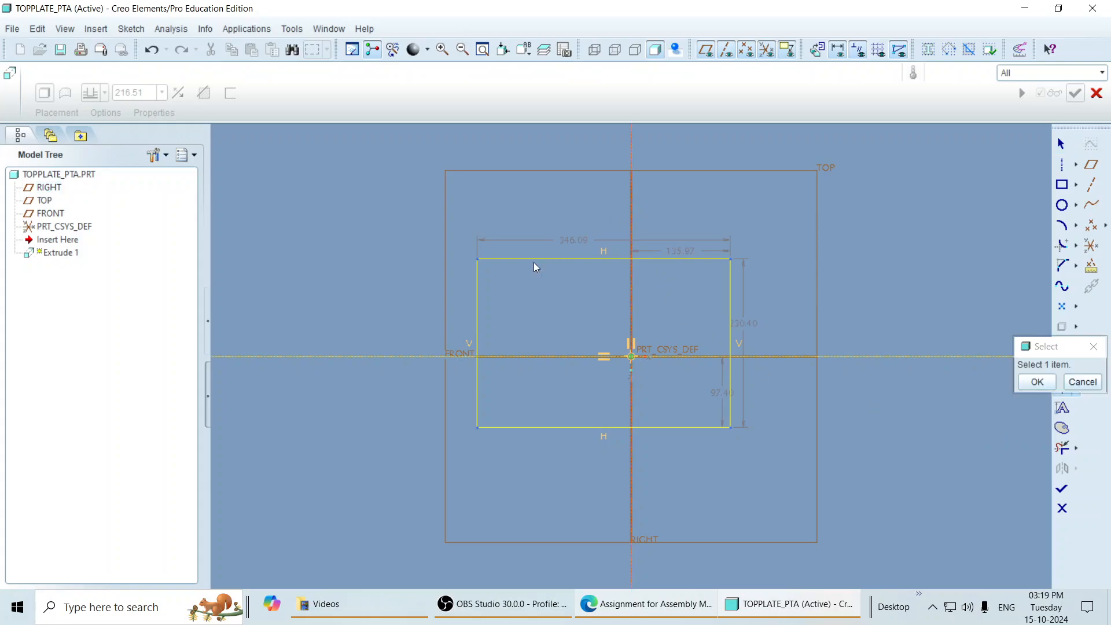
click(482, 261)
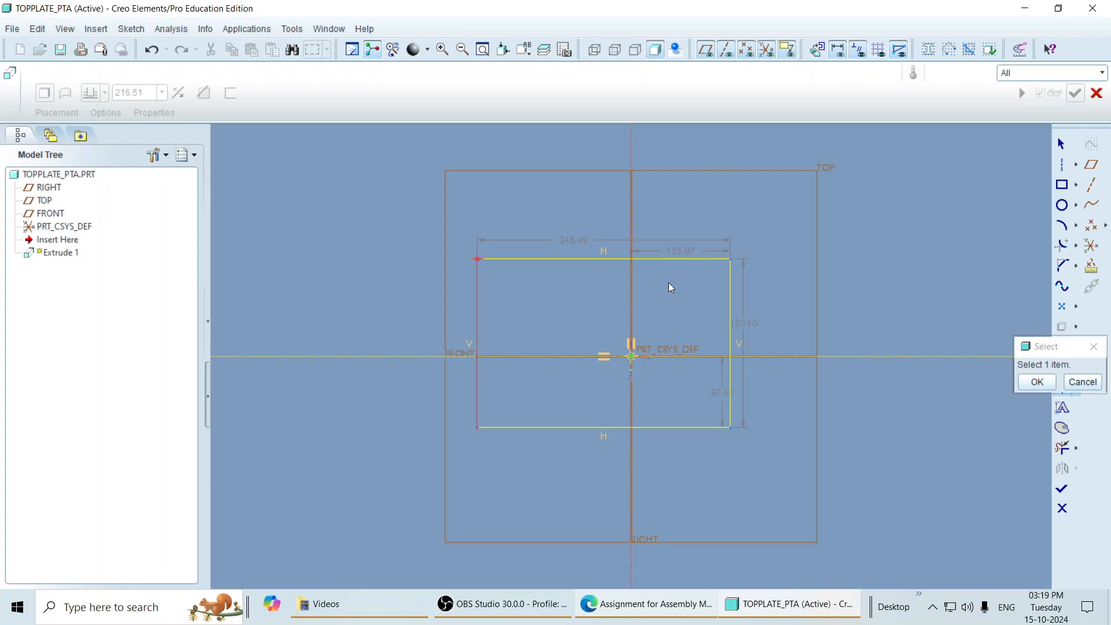
click(731, 260)
click(795, 357)
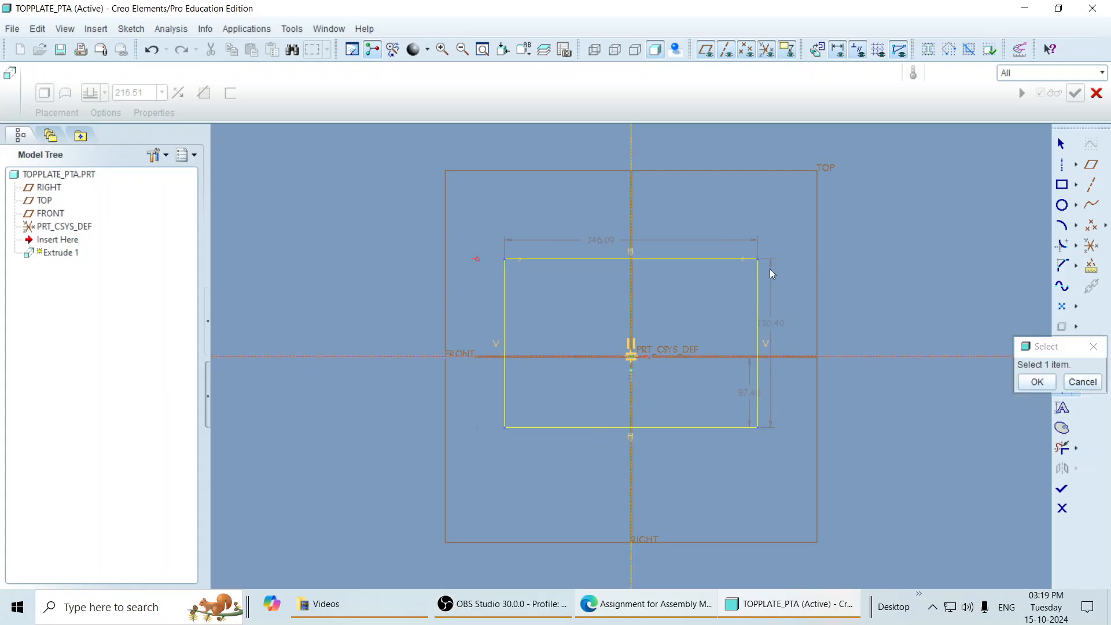
click(757, 258)
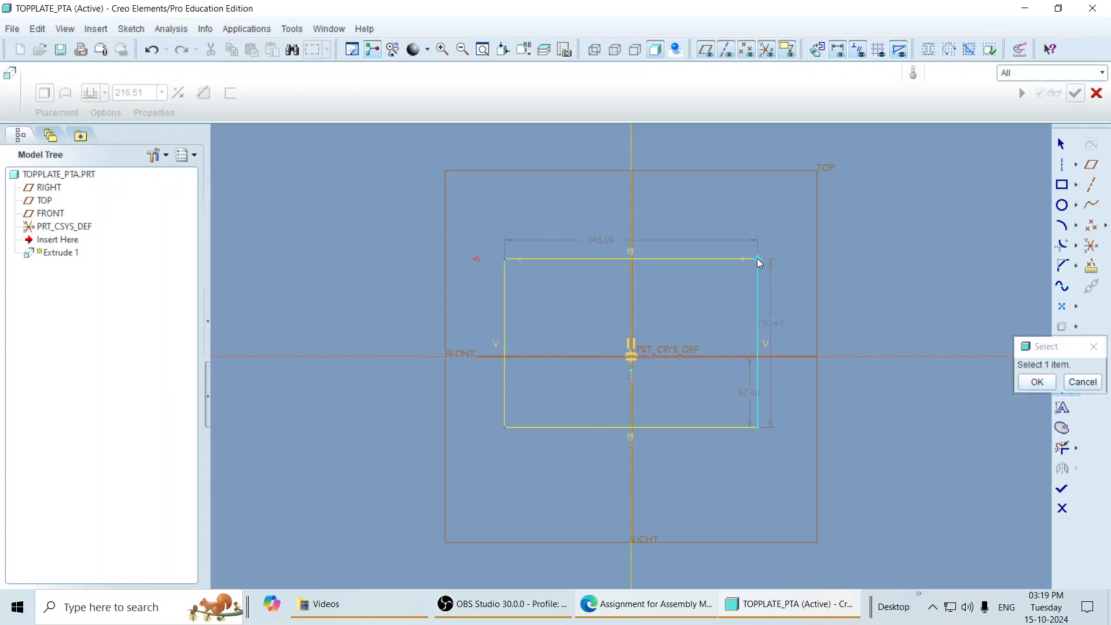
click(755, 427)
click(1037, 381)
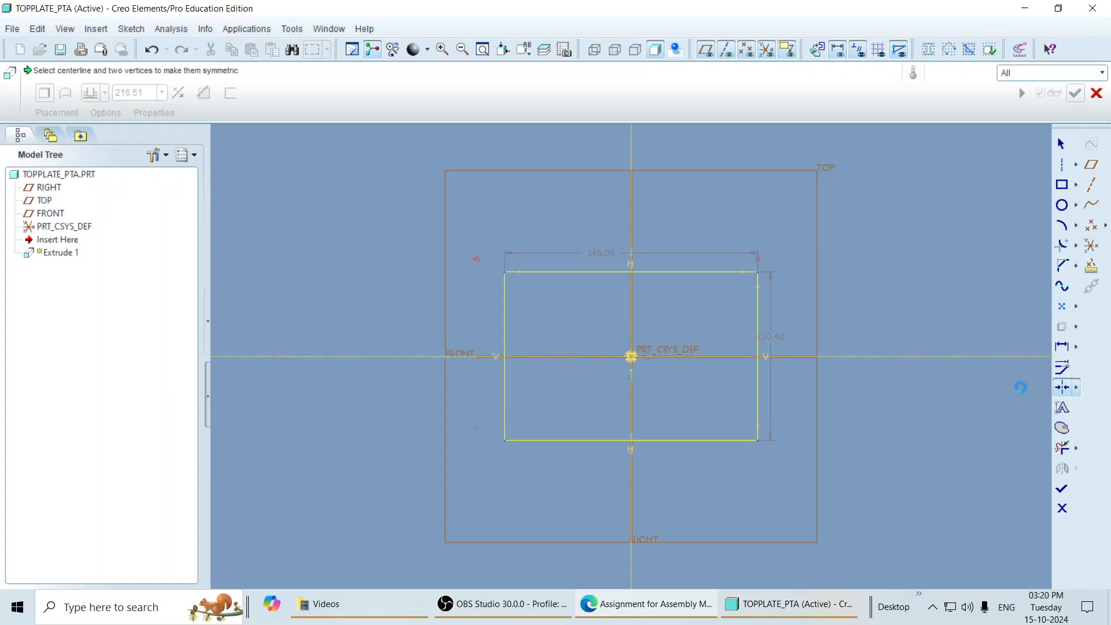
- Set the rectangle's width to 250 mm and its height to 150 mm, and finish the sketch
double_click(604, 253)
text(250)
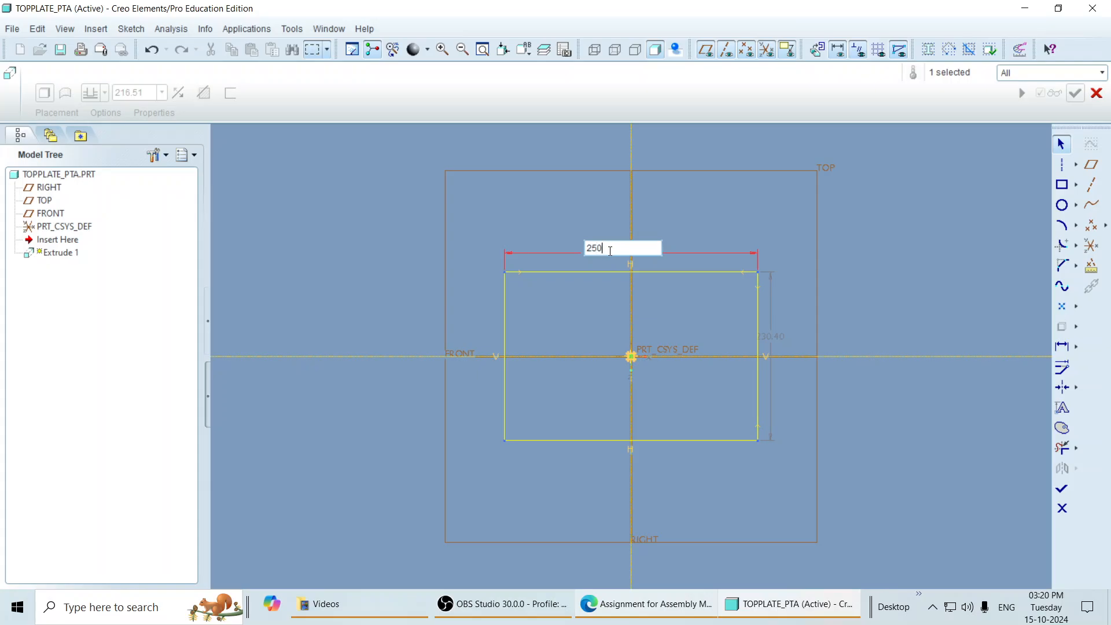
key(Return)
double_click(807, 329)
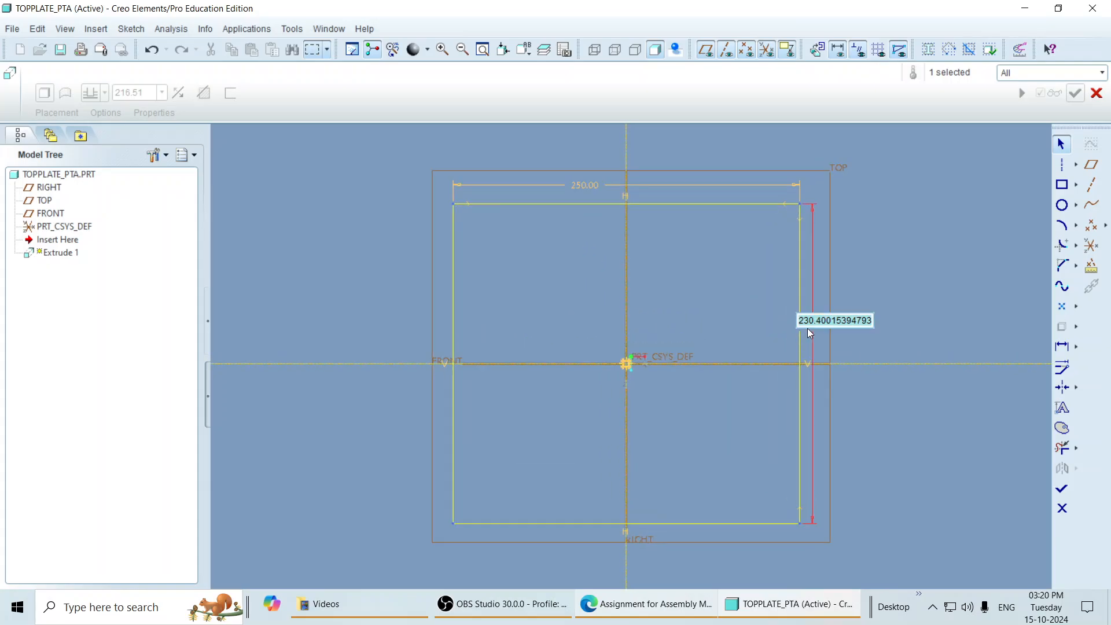
text(150)
key(Return)
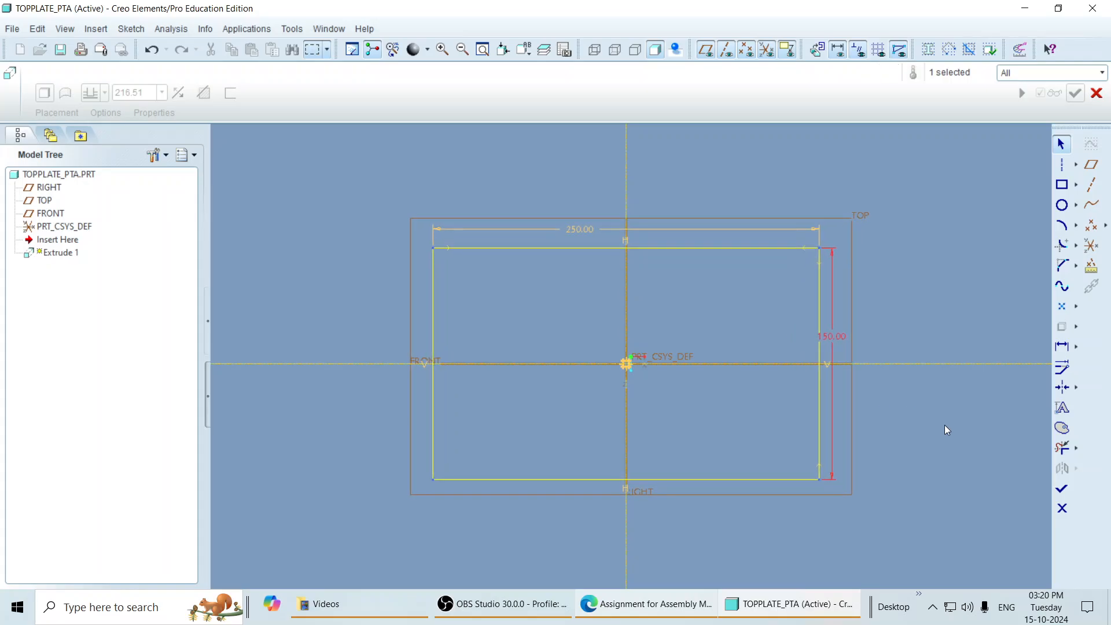
click(1061, 490)
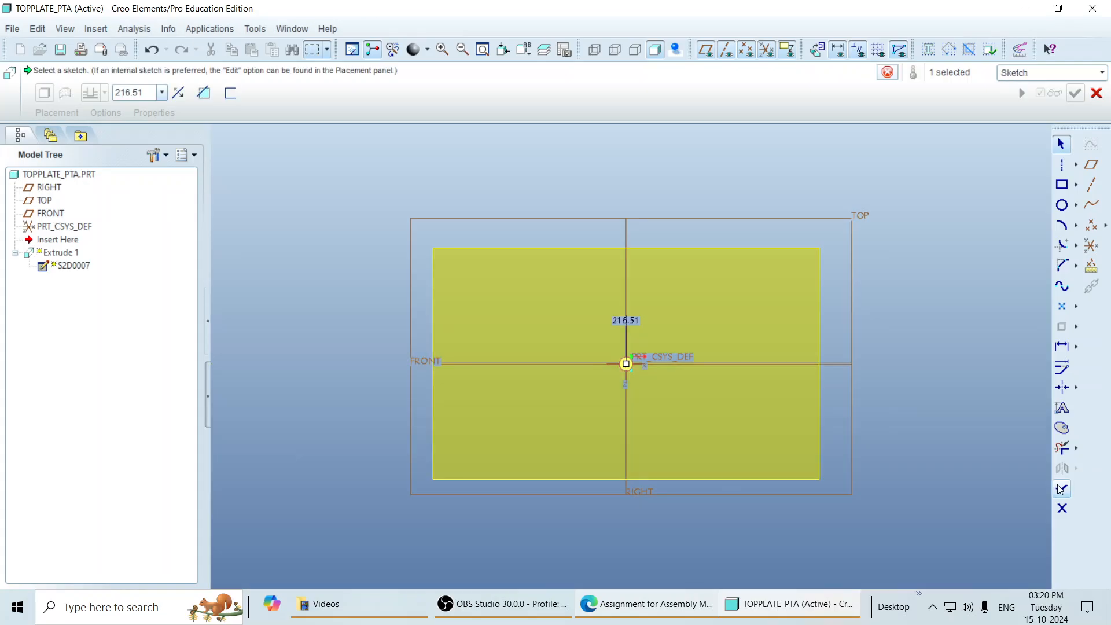
- Extrude the rectangle symmetrically about the sketch plane with a total depth of 30 mm
double_click(133, 93)
text(30)
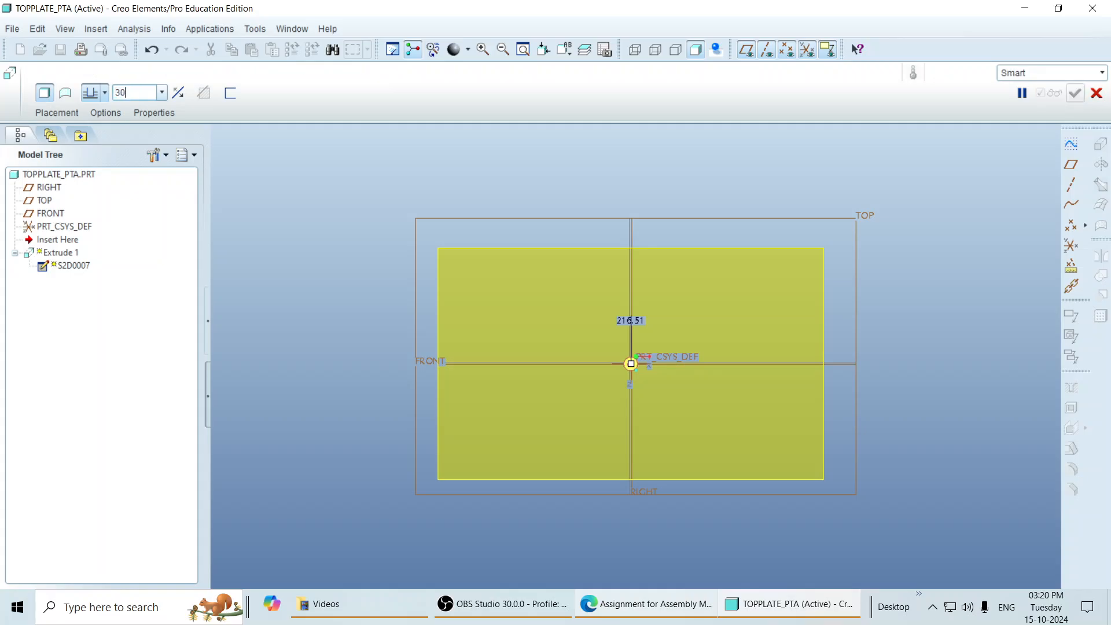
click(105, 93)
click(91, 135)
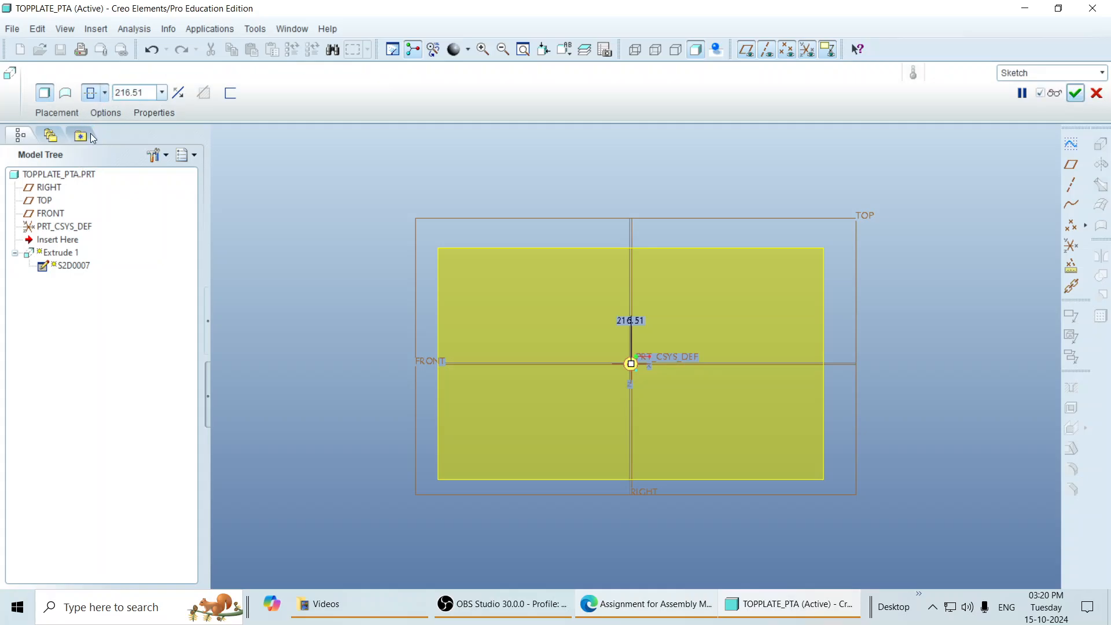
double_click(136, 90)
text(30)
key(Return)
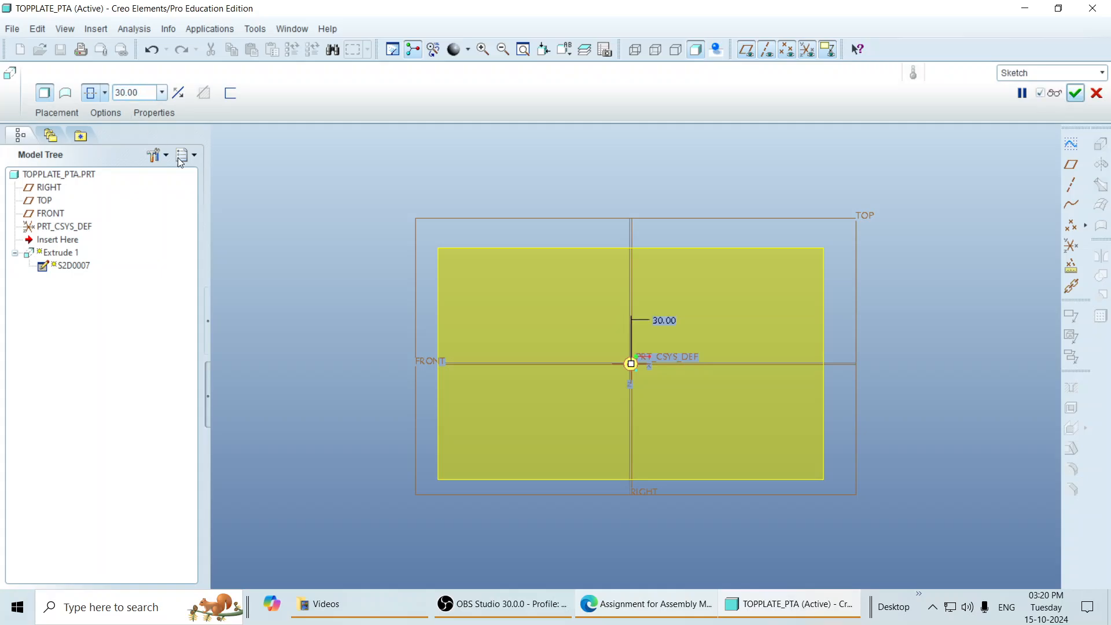
middle_drag(611, 388, 685, 336)
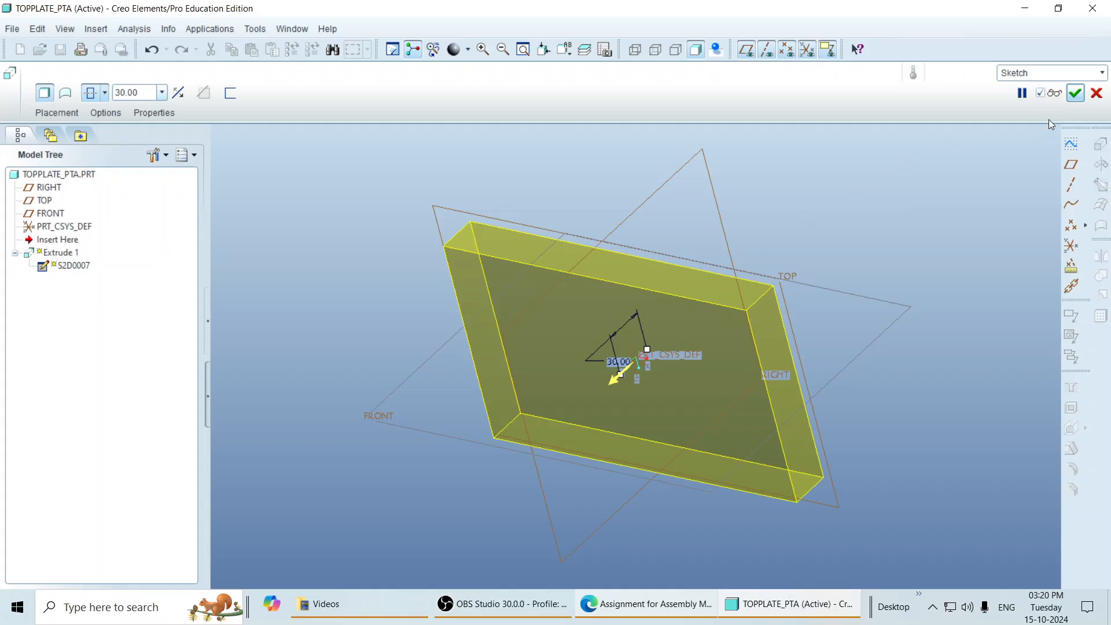
click(1076, 93)
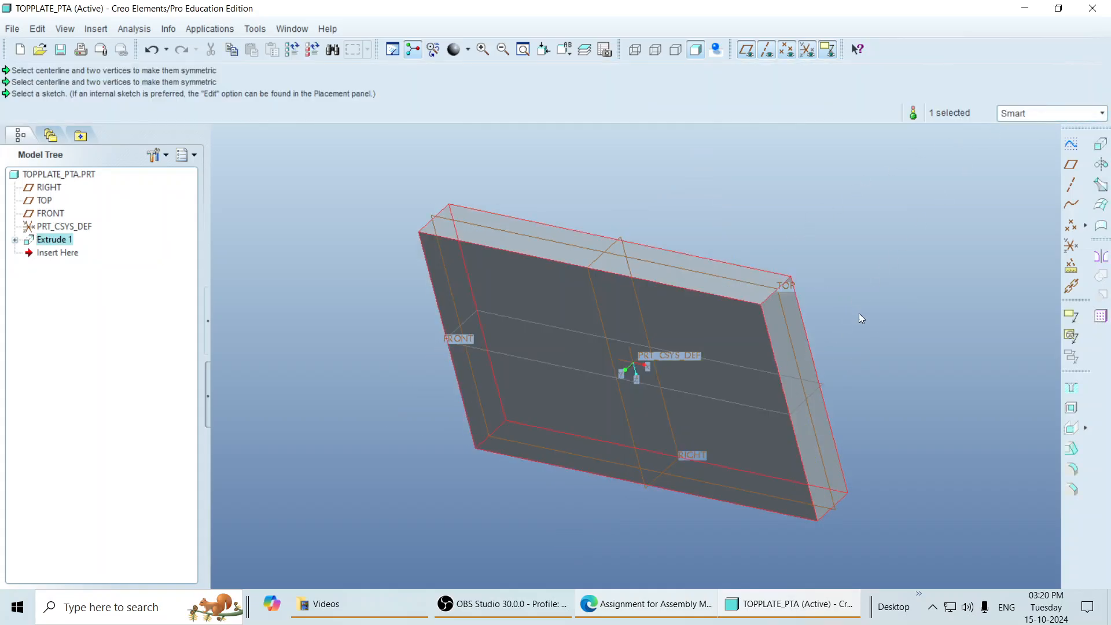
- Consult the top plate drawing in the assignment PDF and start an extrusion sketch on the plate's large front face
middle_drag(858, 314, 884, 307)
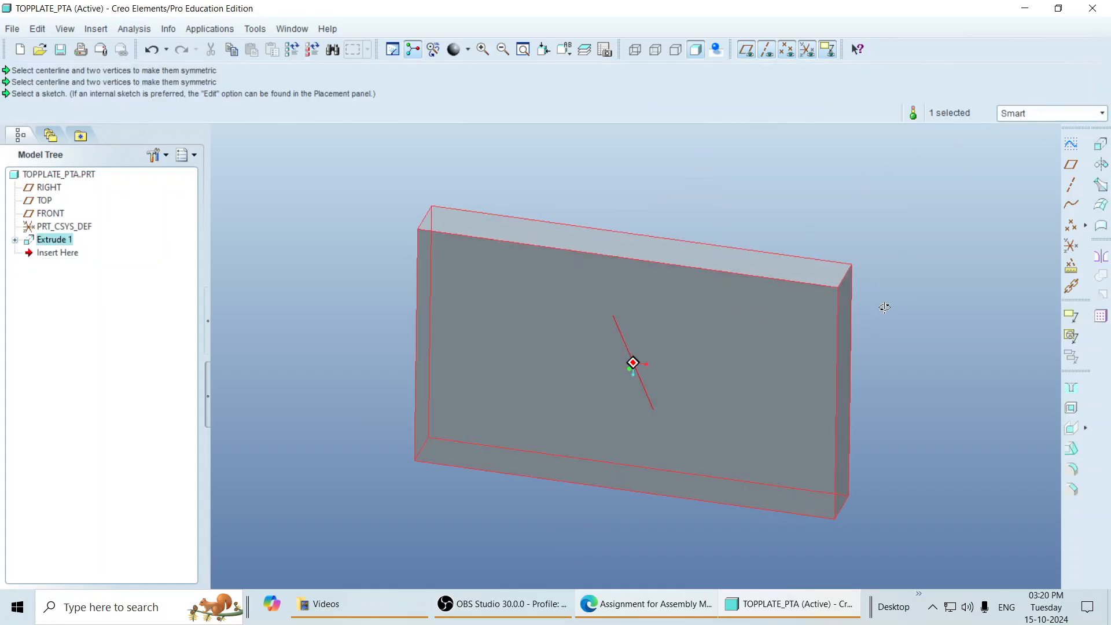
click(808, 606)
click(665, 605)
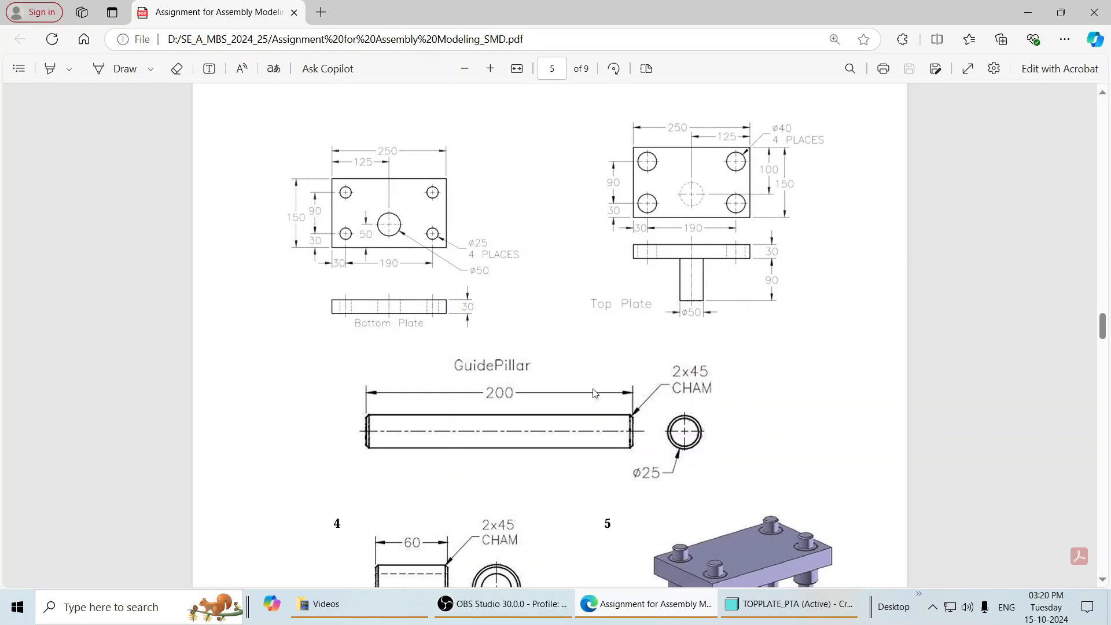
click(790, 604)
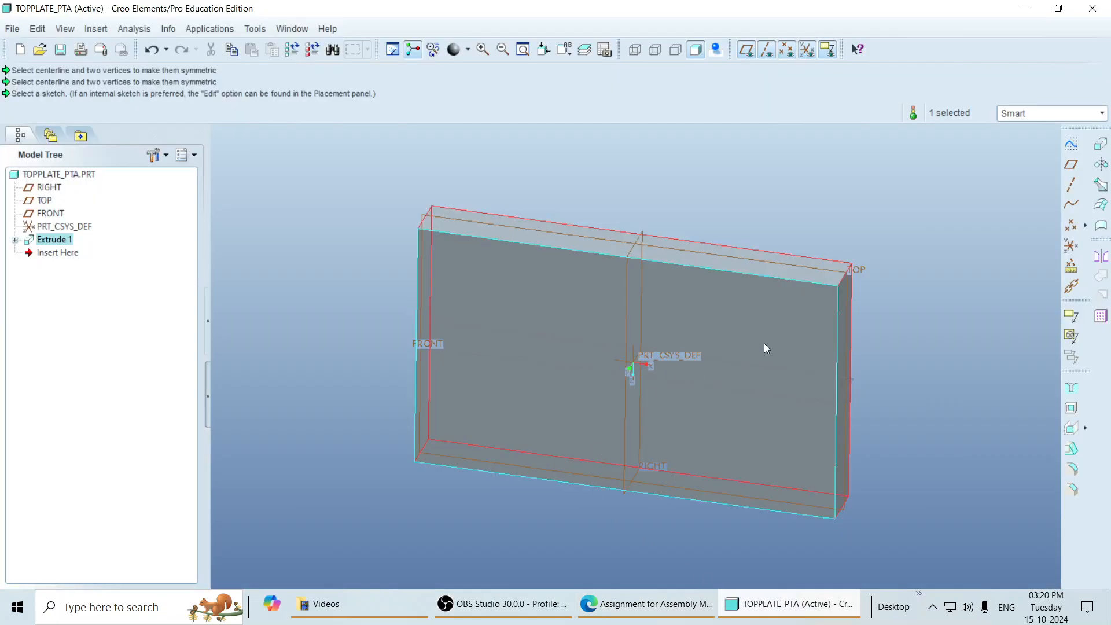
click(1099, 143)
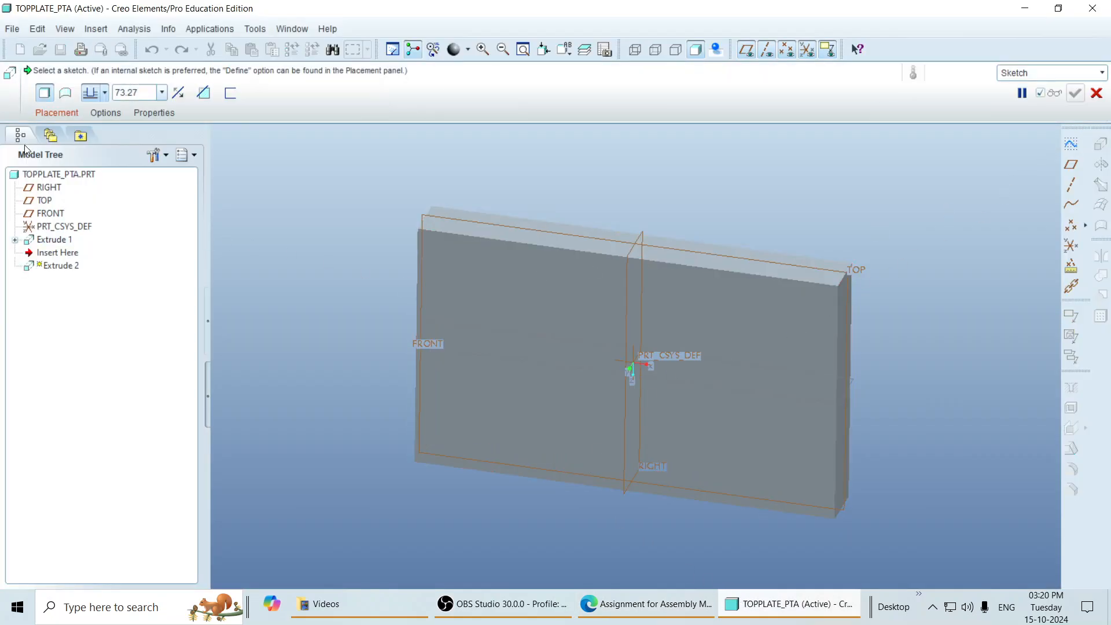
click(56, 112)
click(155, 157)
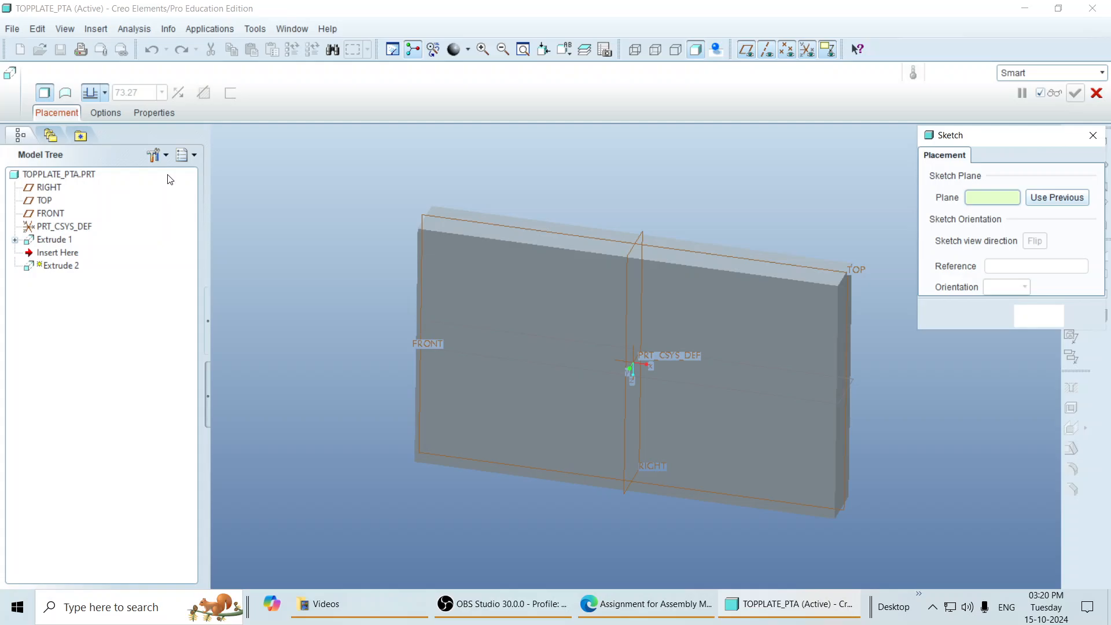
click(474, 294)
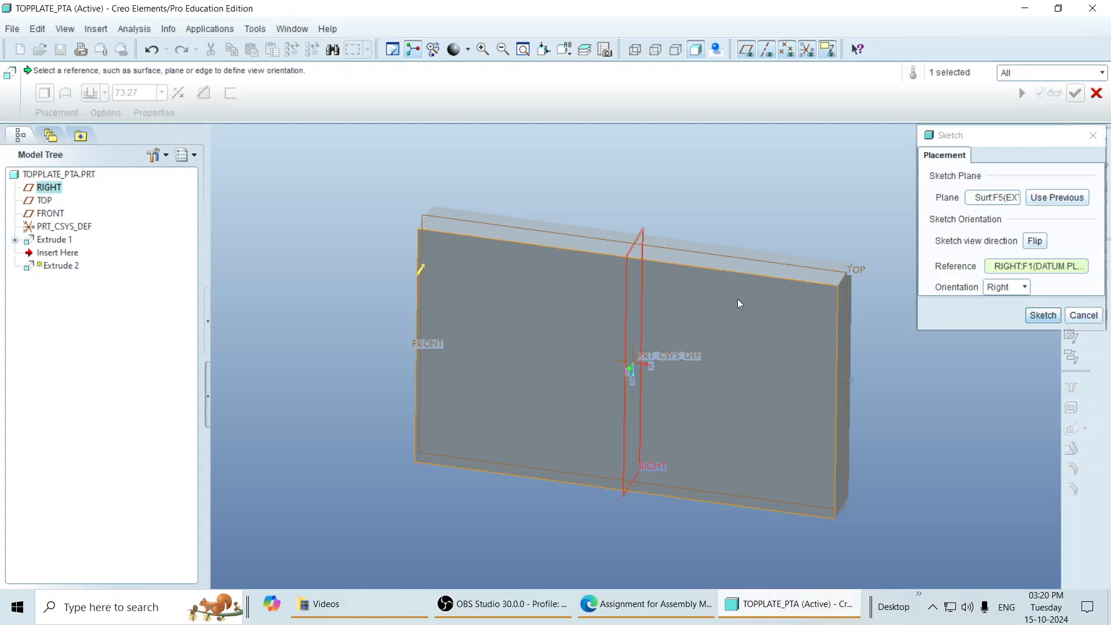
click(1042, 315)
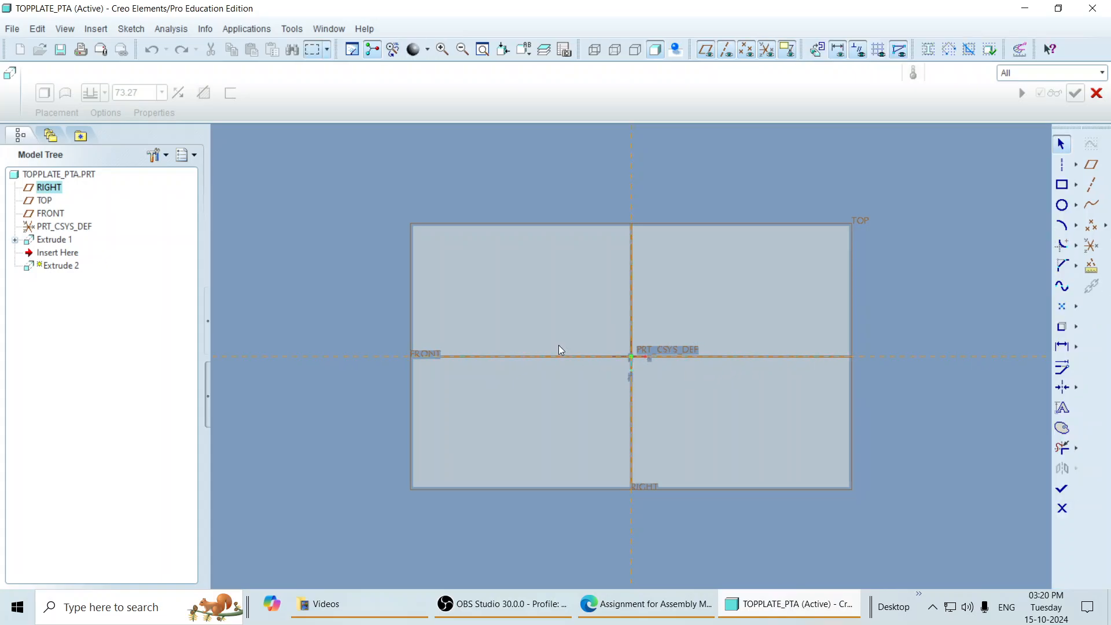
- Add the plate's upper and left edges as sketch references
click(133, 30)
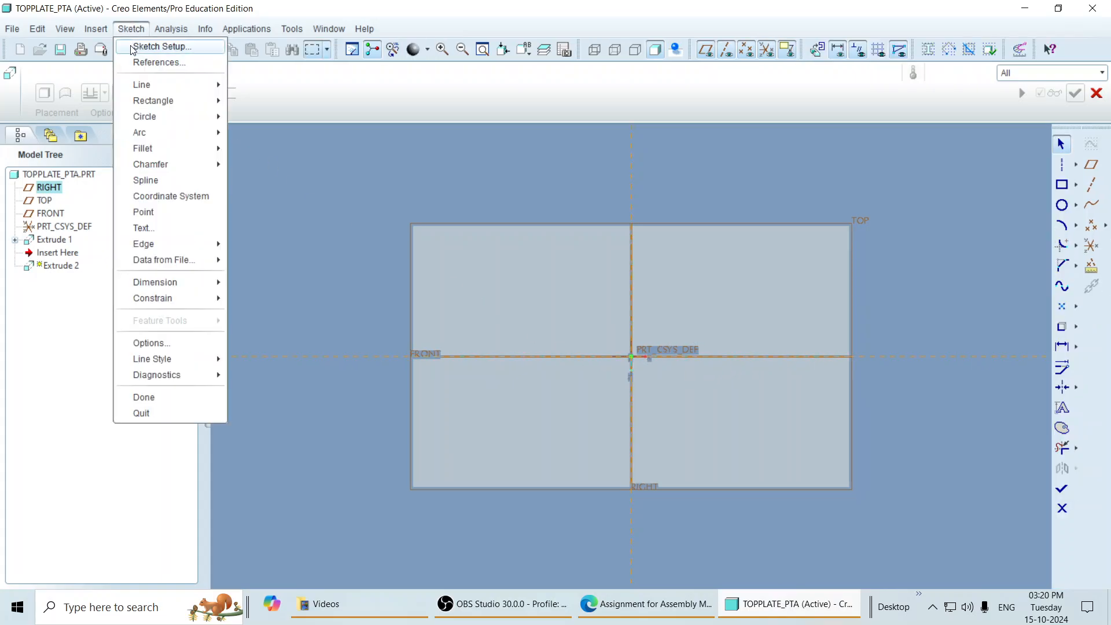
click(143, 64)
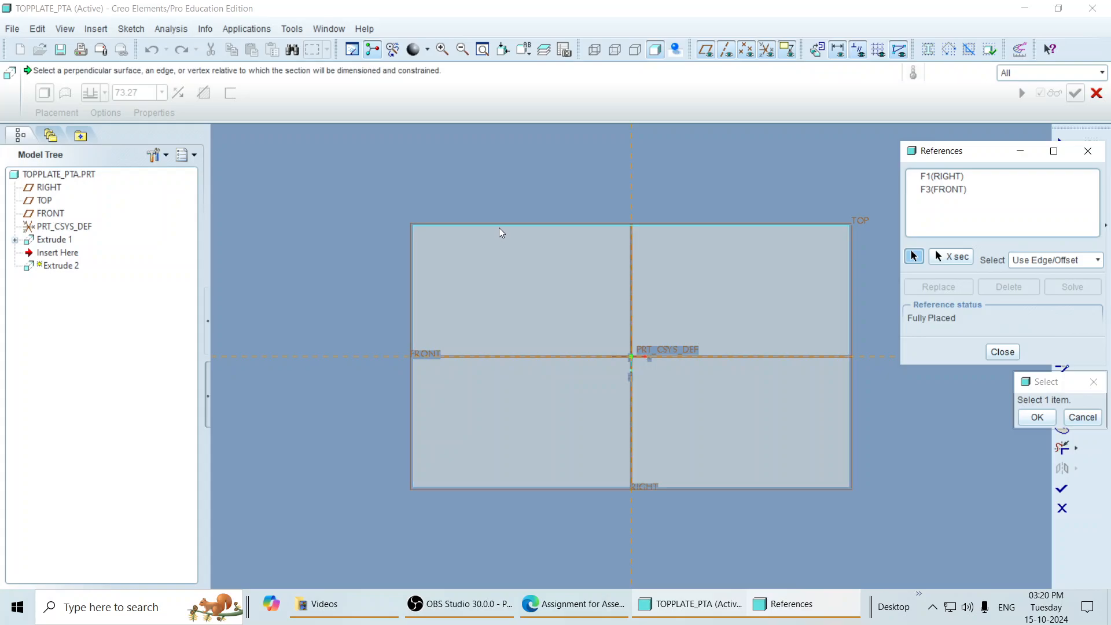
click(497, 227)
click(416, 262)
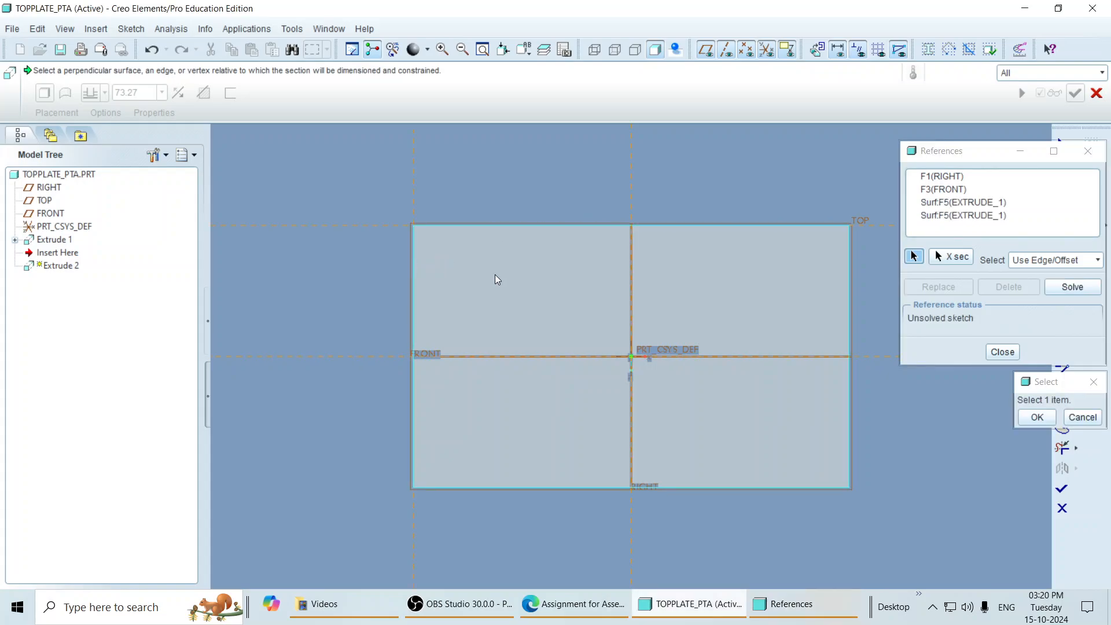
click(990, 354)
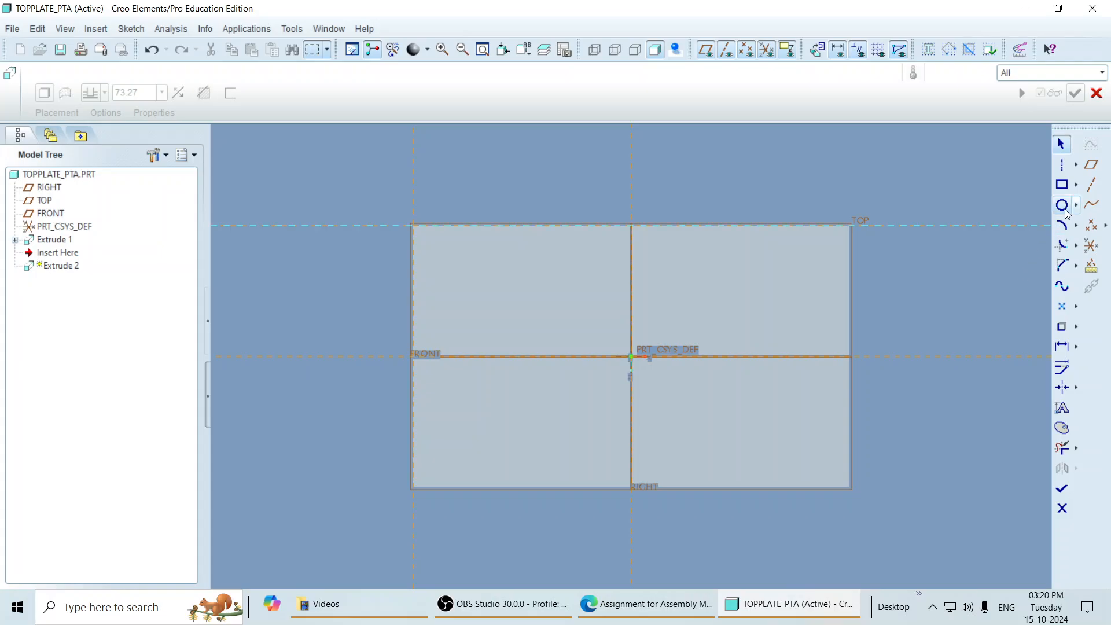
- Sketch a circle about 20.6 mm in diameter near the plate's upper-left corner, about 24.6 mm below the upper edge and 23.6 mm from the left edge
click(454, 268)
click(471, 287)
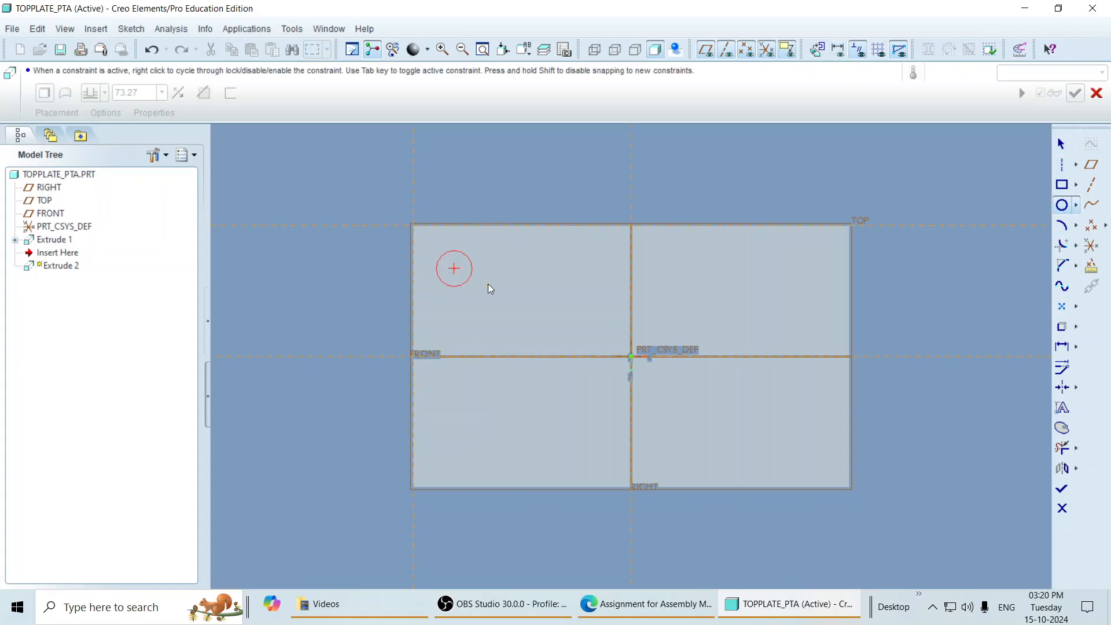
middle_click(500, 285)
- Set the circle's centre 30 mm from both the upper and left edges and its diameter to 40 mm, and finish the sketch
double_click(466, 251)
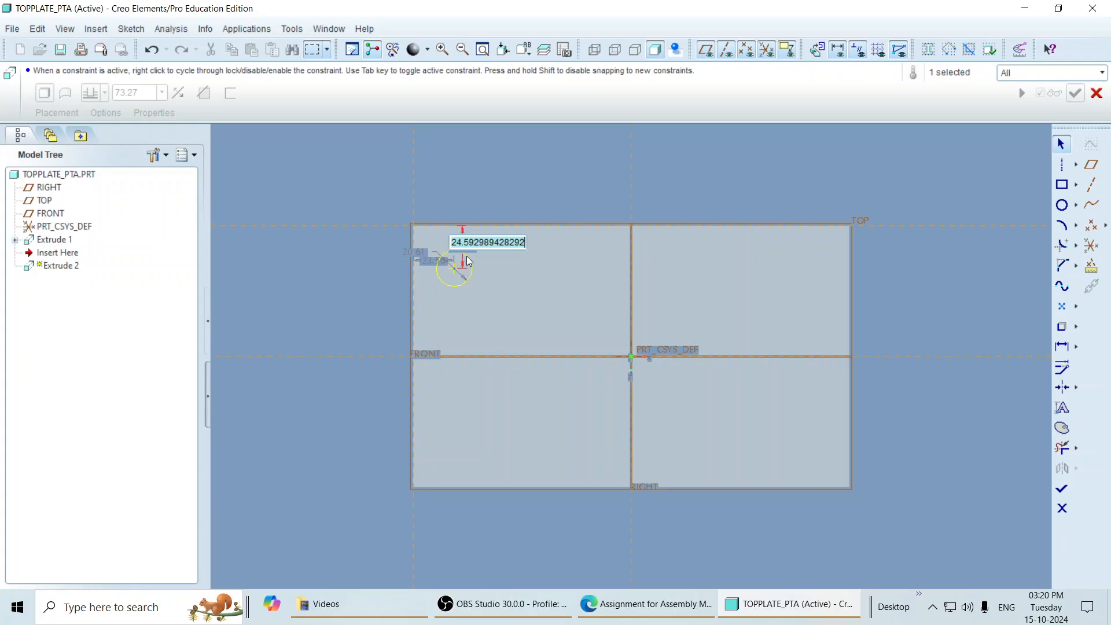
text(30)
key(Return)
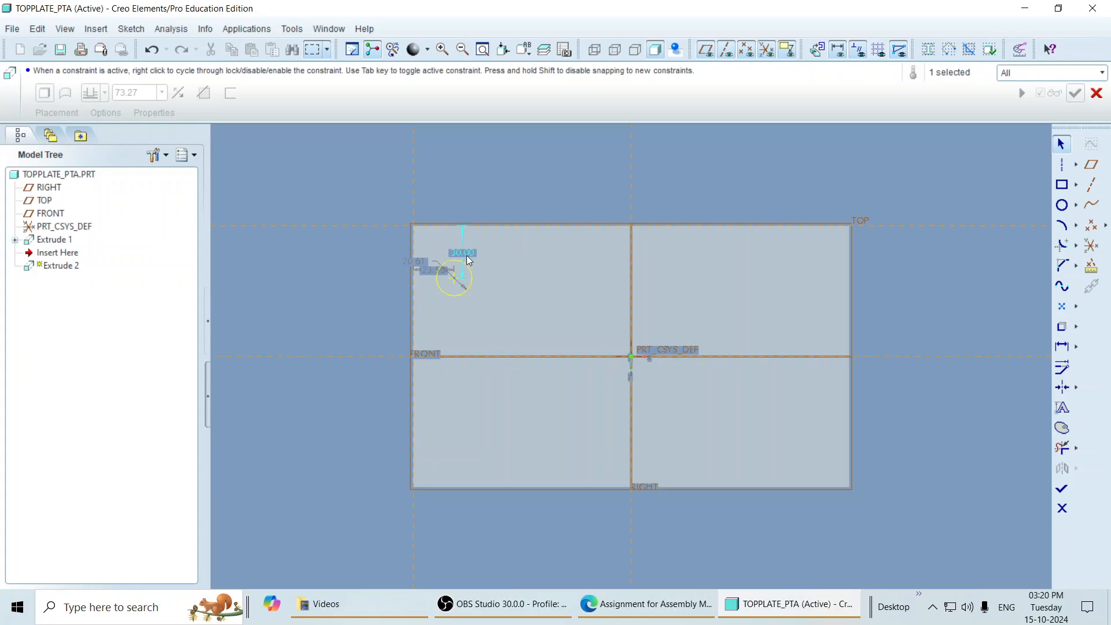
double_click(430, 269)
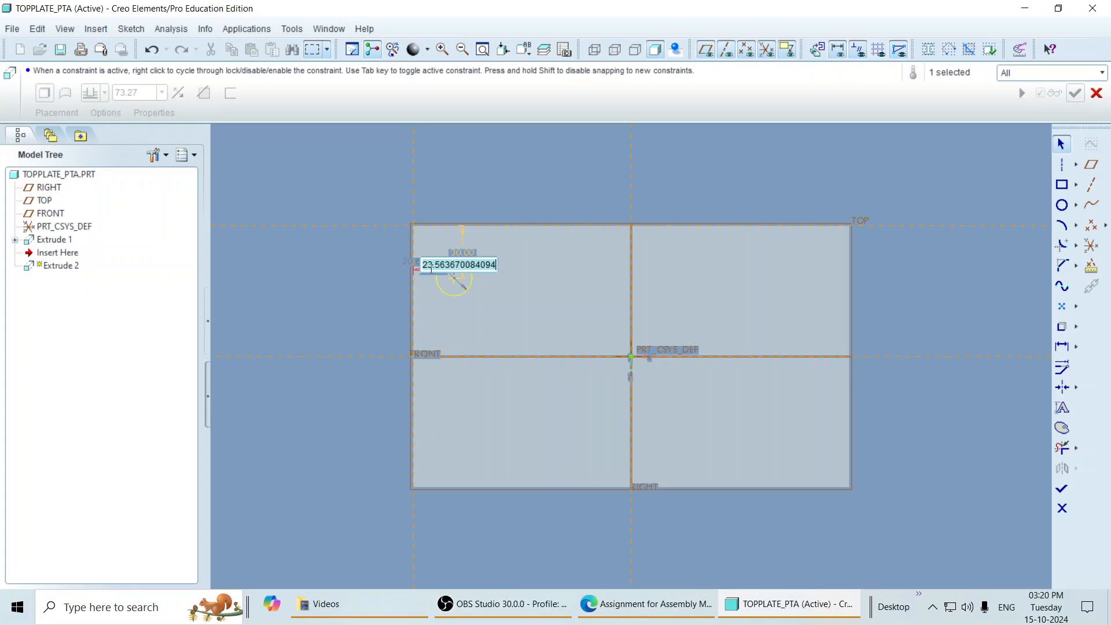
text(30)
key(Return)
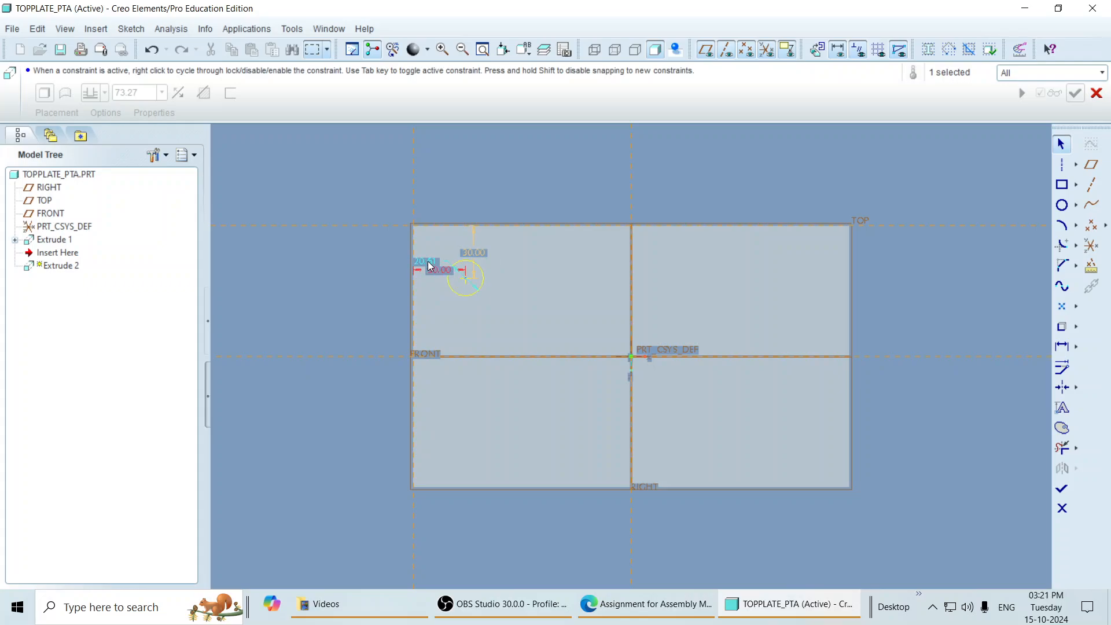
drag(431, 266, 440, 242)
double_click(427, 242)
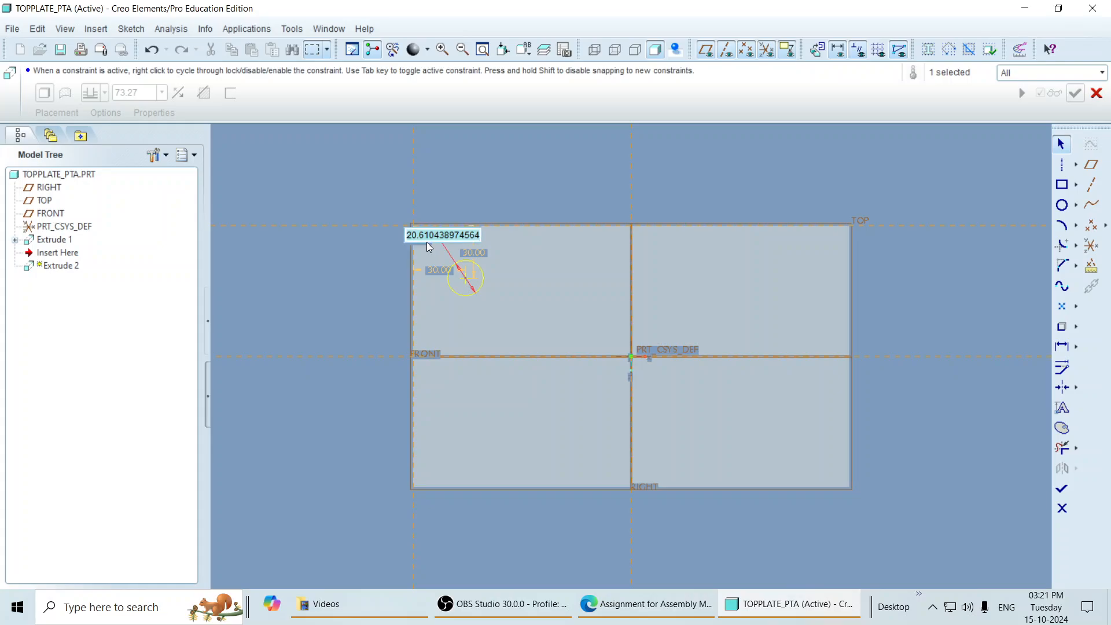
text(40)
key(Return)
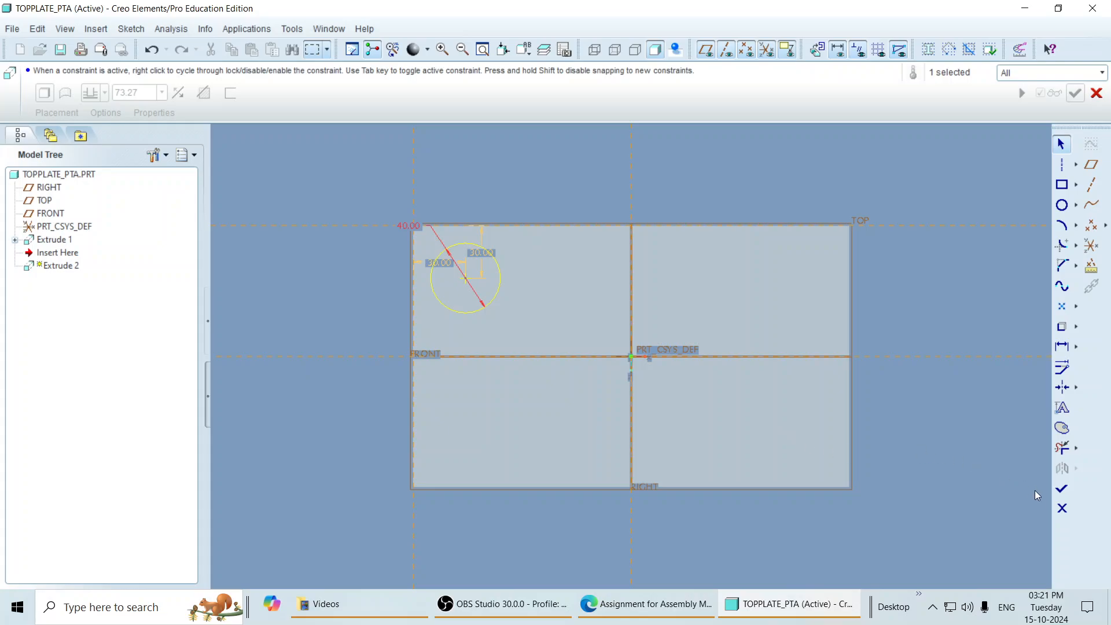
click(1061, 489)
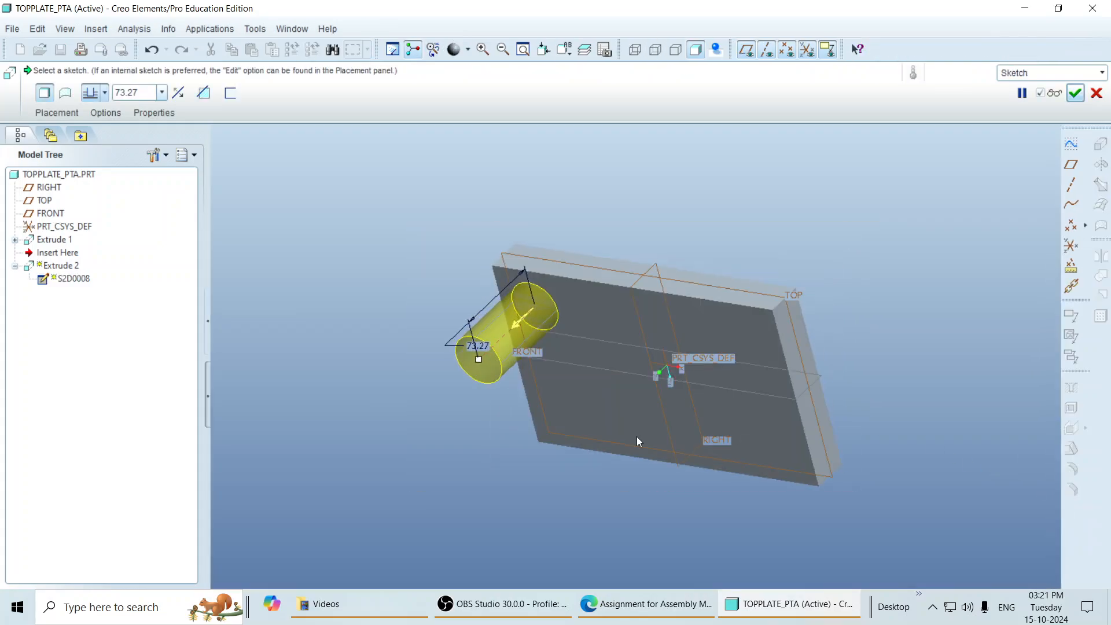
- Flip the extrusion into the plate and cut the 40 mm circle through all
click(517, 327)
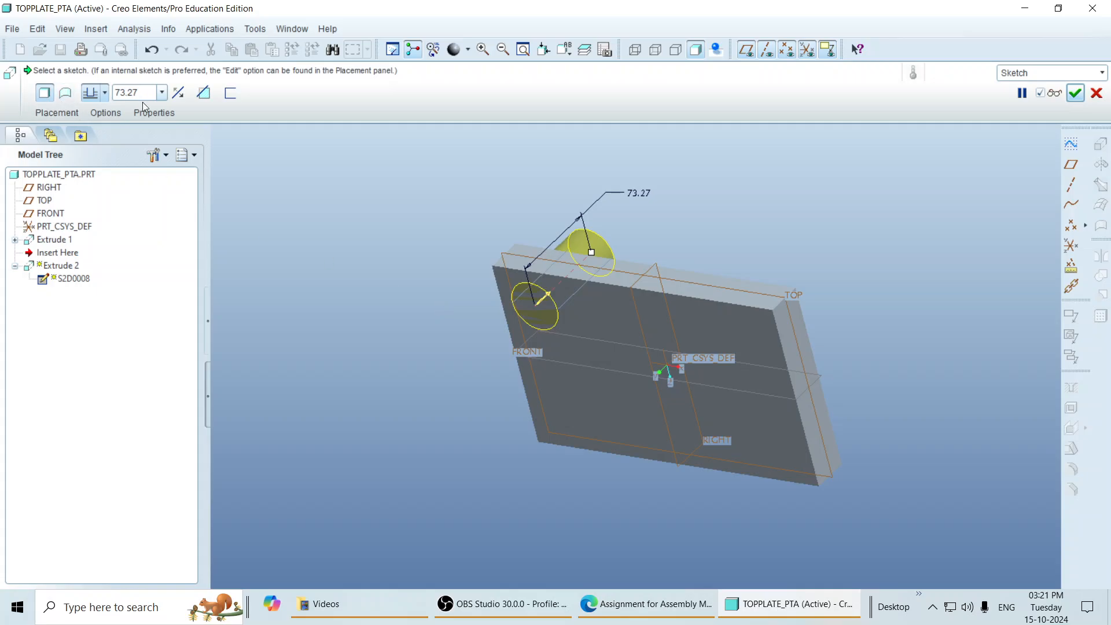
click(105, 93)
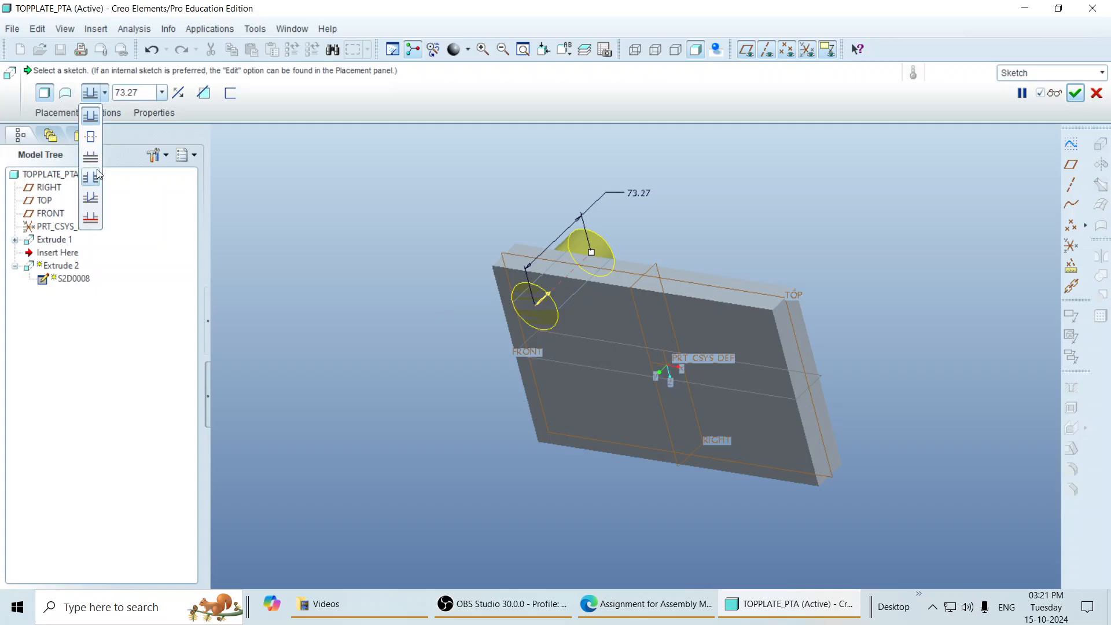
click(96, 176)
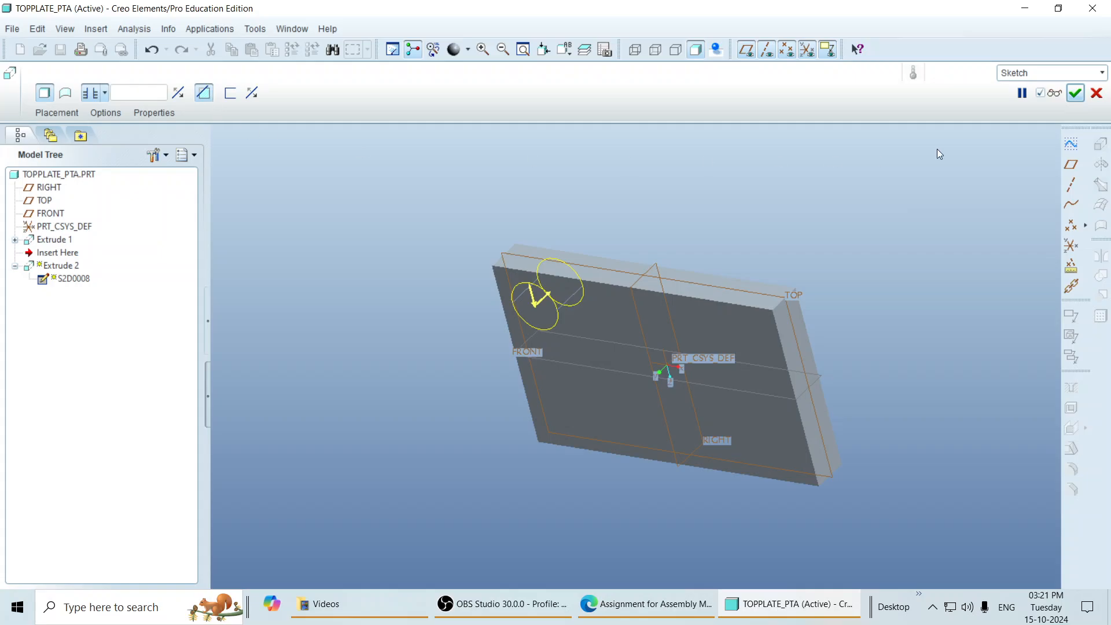
click(1075, 93)
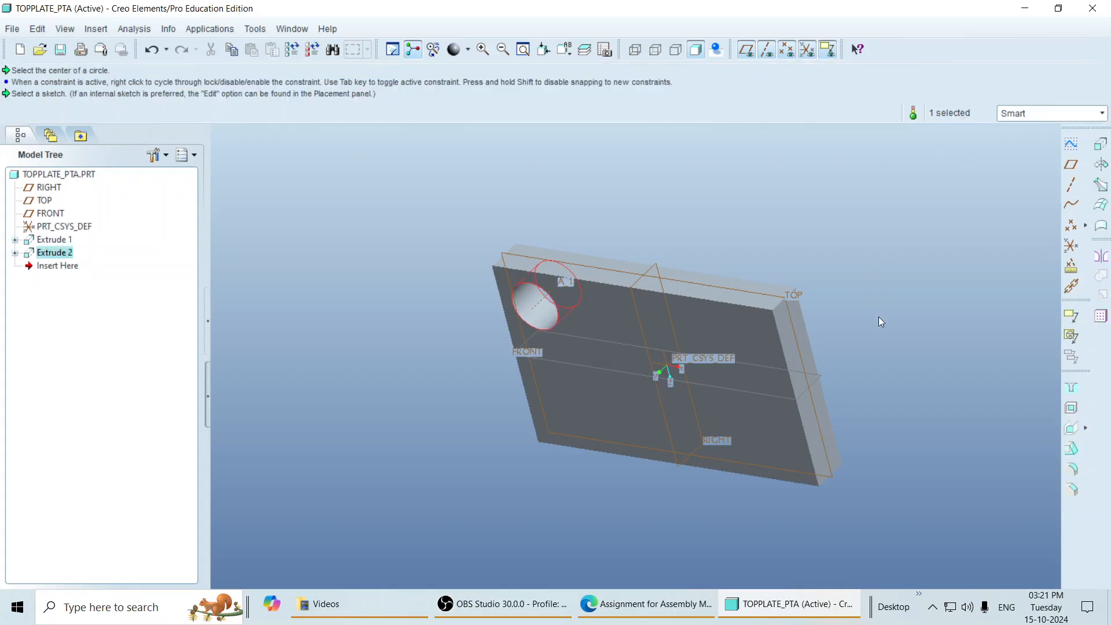
- Start a direction pattern of the hole along the plate's upper long edge, flipped toward the plate's interior, with 2 members spaced 190 mm apart
middle_drag(879, 322, 900, 287)
click(904, 289)
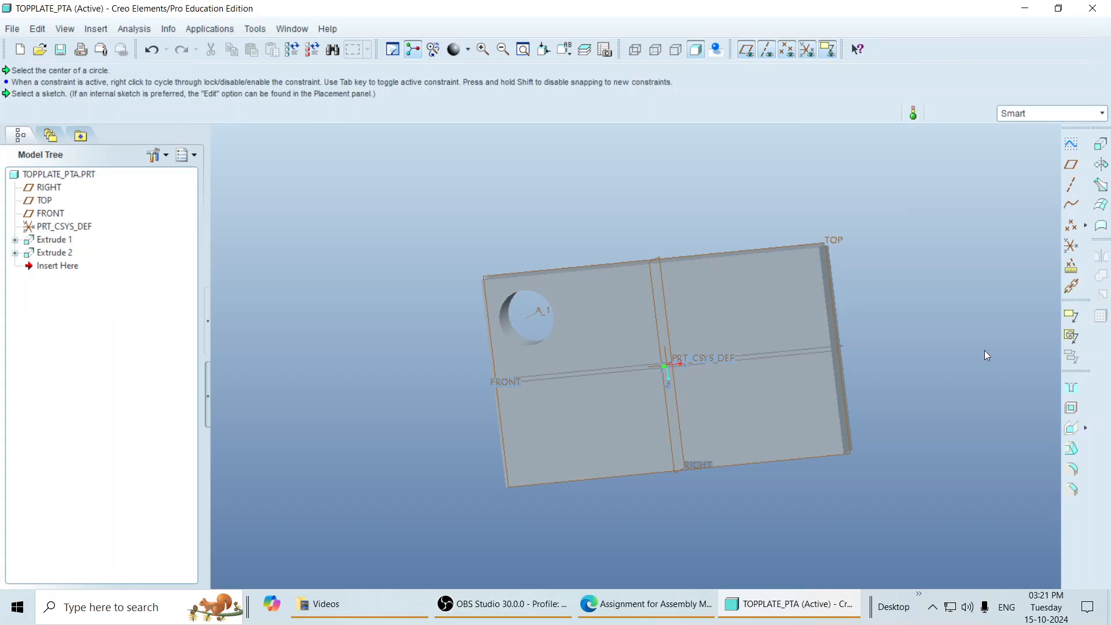
click(551, 303)
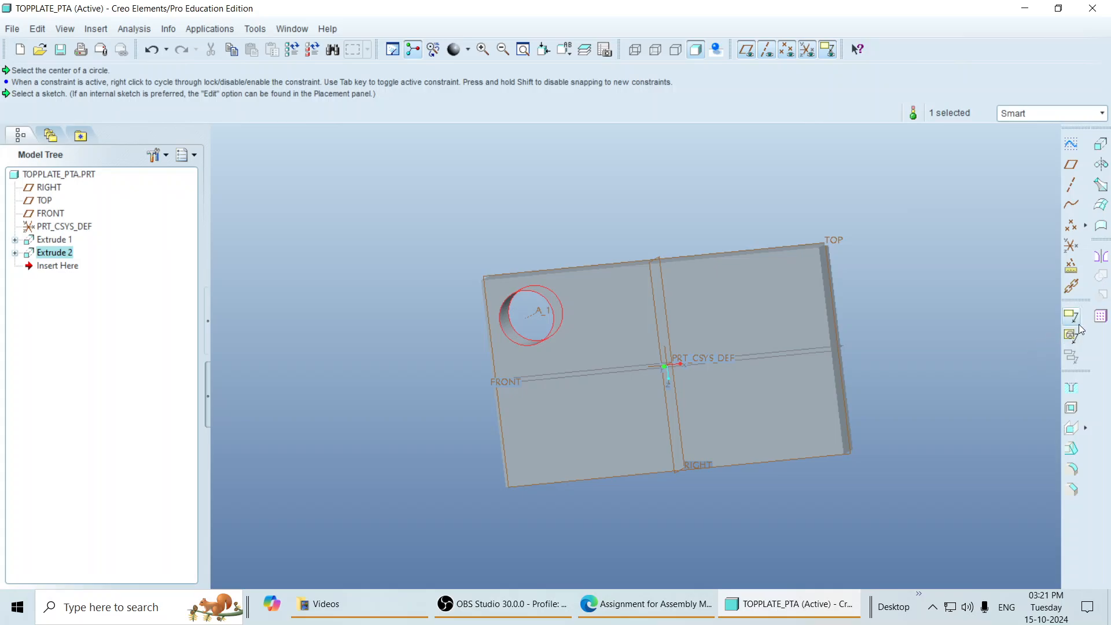
click(1100, 317)
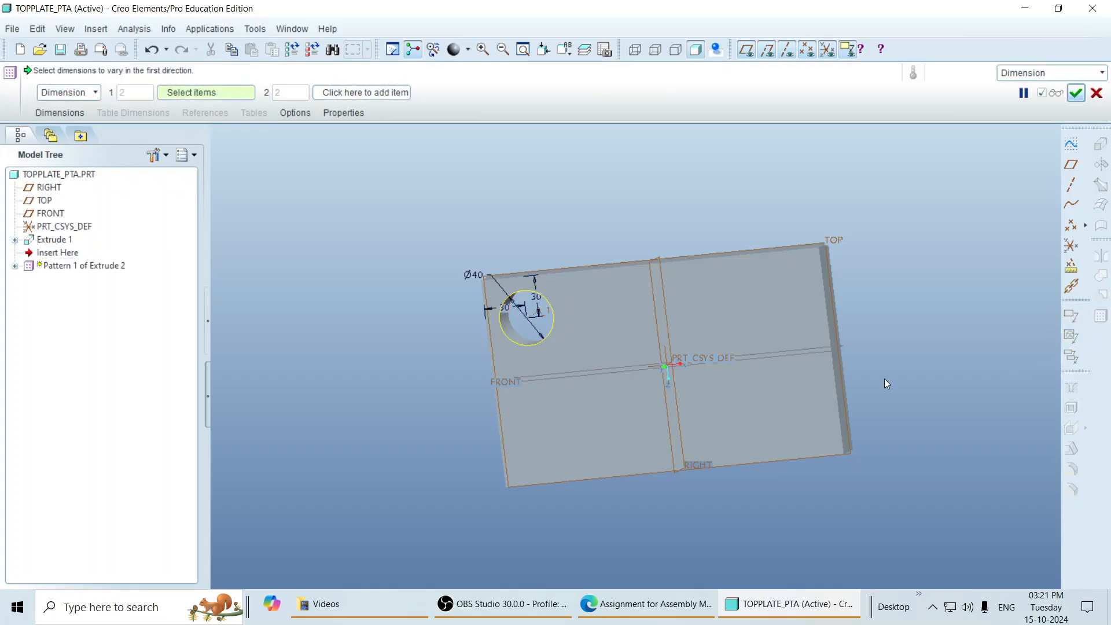
click(96, 93)
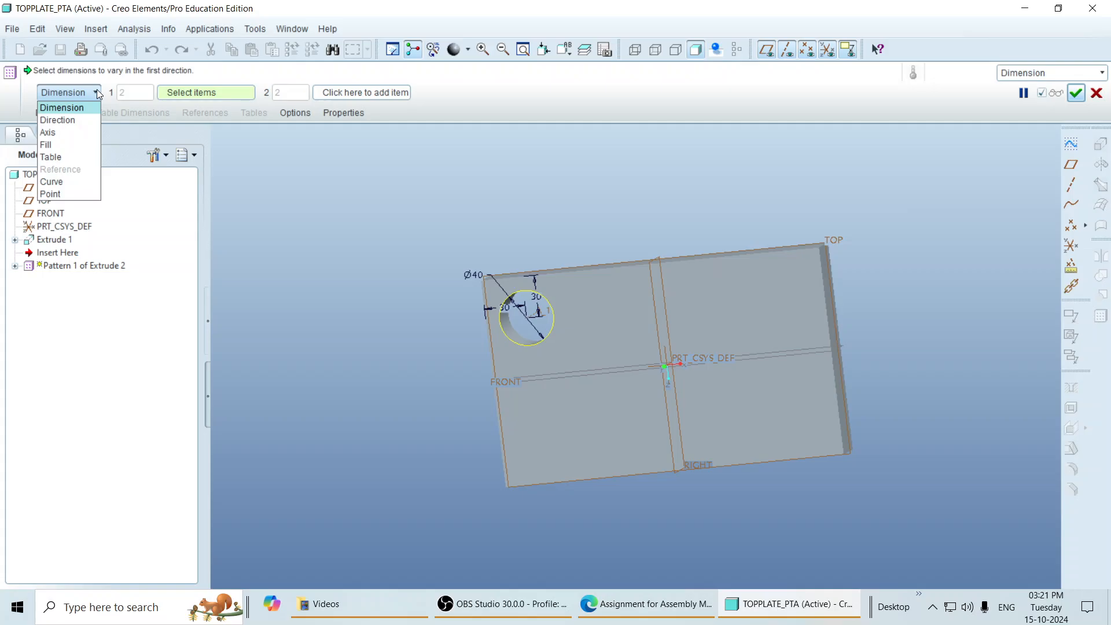
click(58, 120)
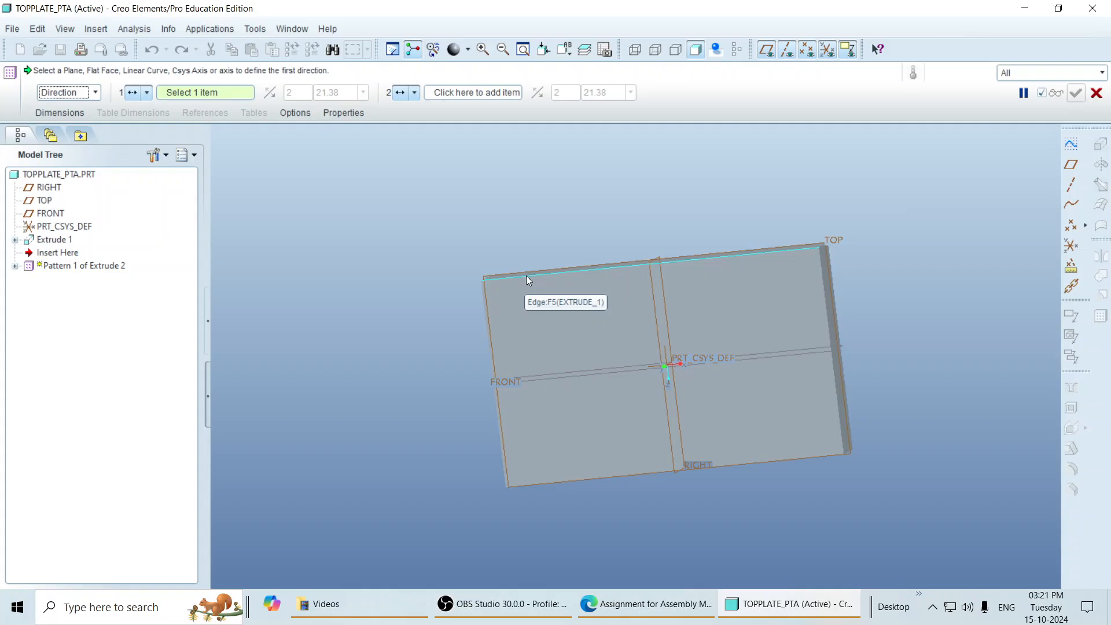
click(577, 273)
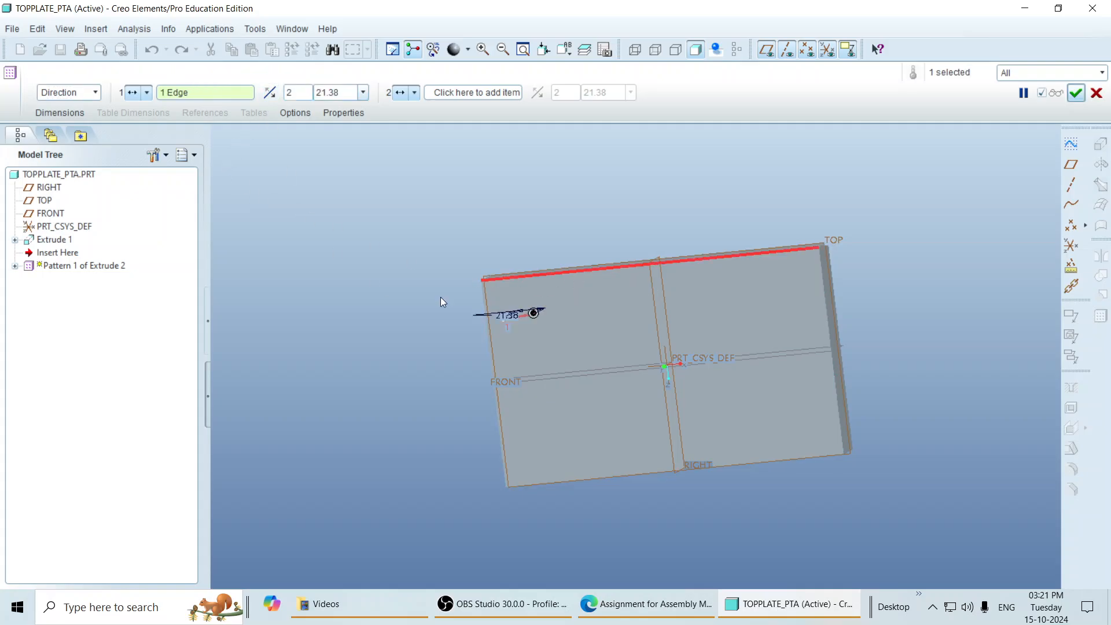
click(269, 94)
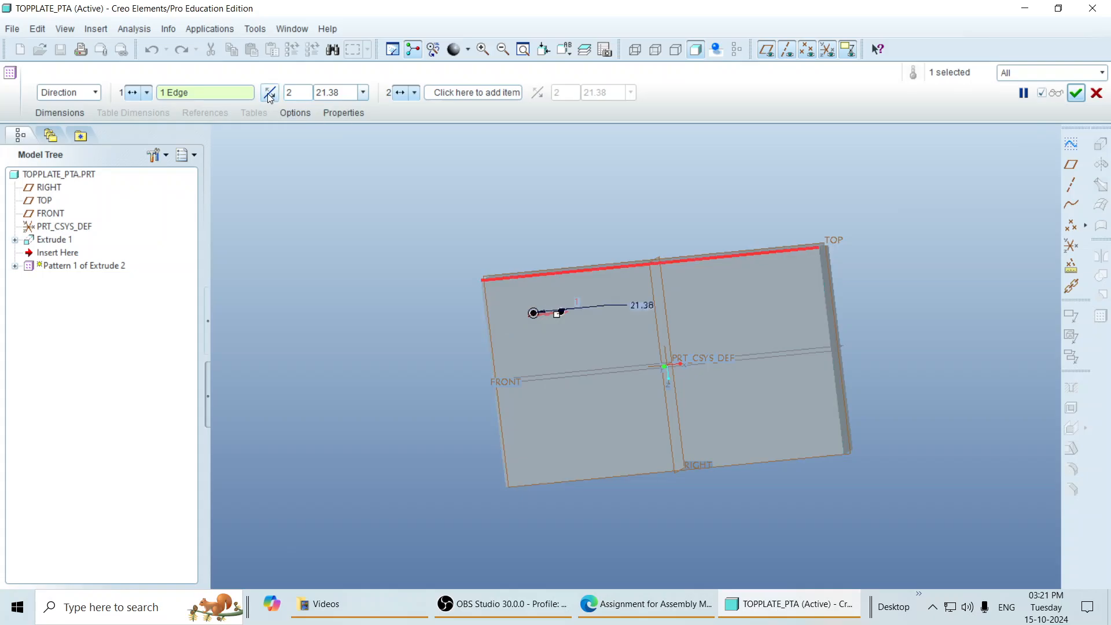
double_click(325, 93)
text(190)
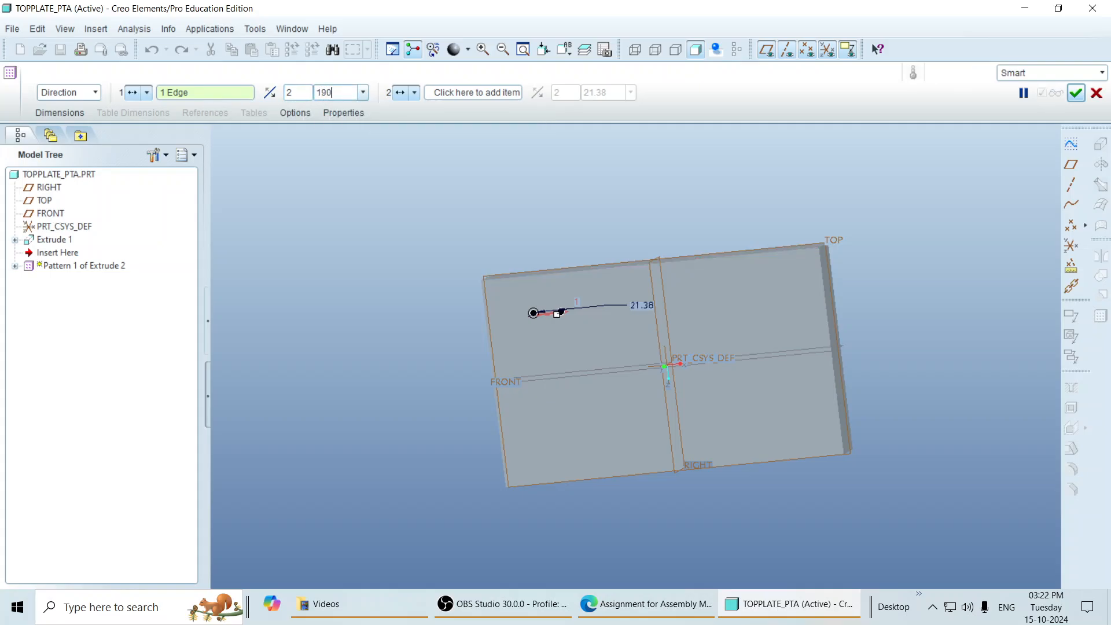
key(Return)
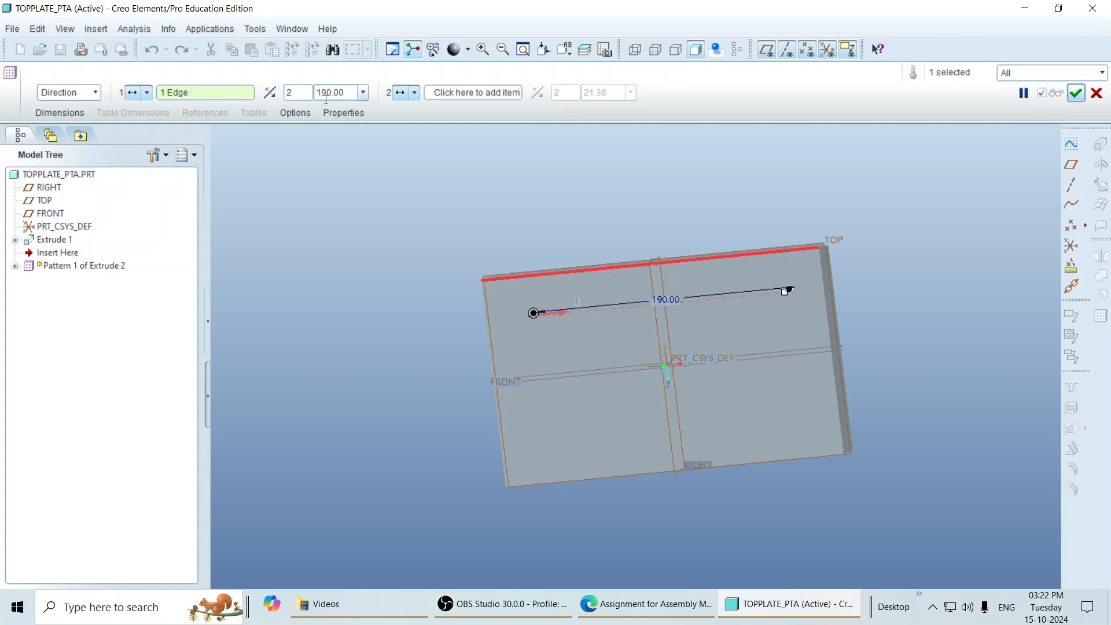
- Add a second pattern direction along the plate's left short edge with 2 members spaced 90 mm apart
click(457, 93)
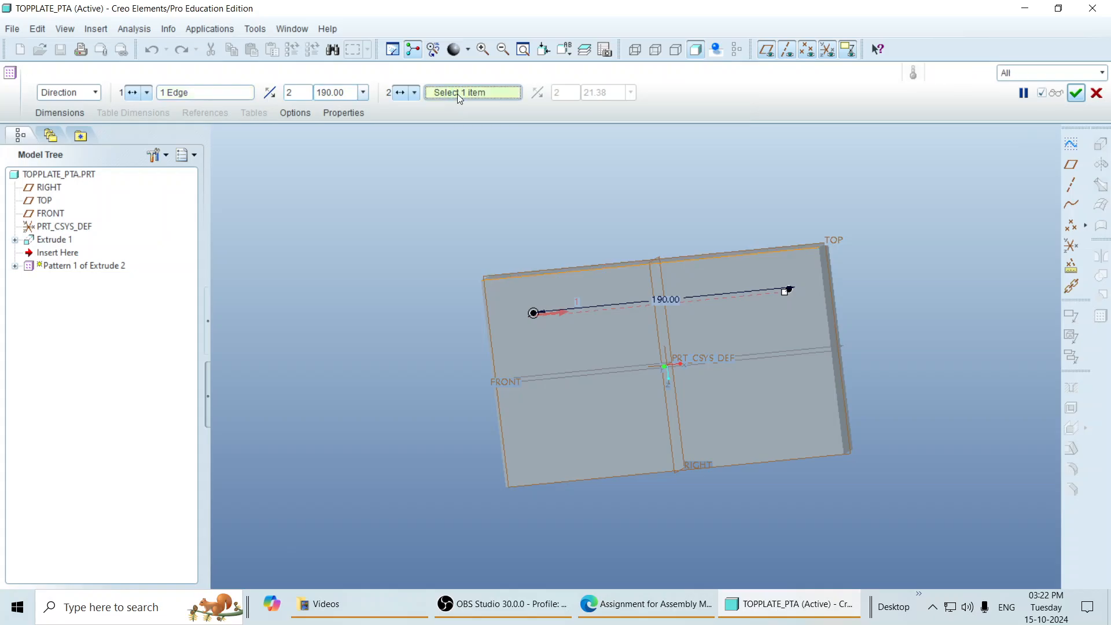
click(490, 347)
double_click(589, 94)
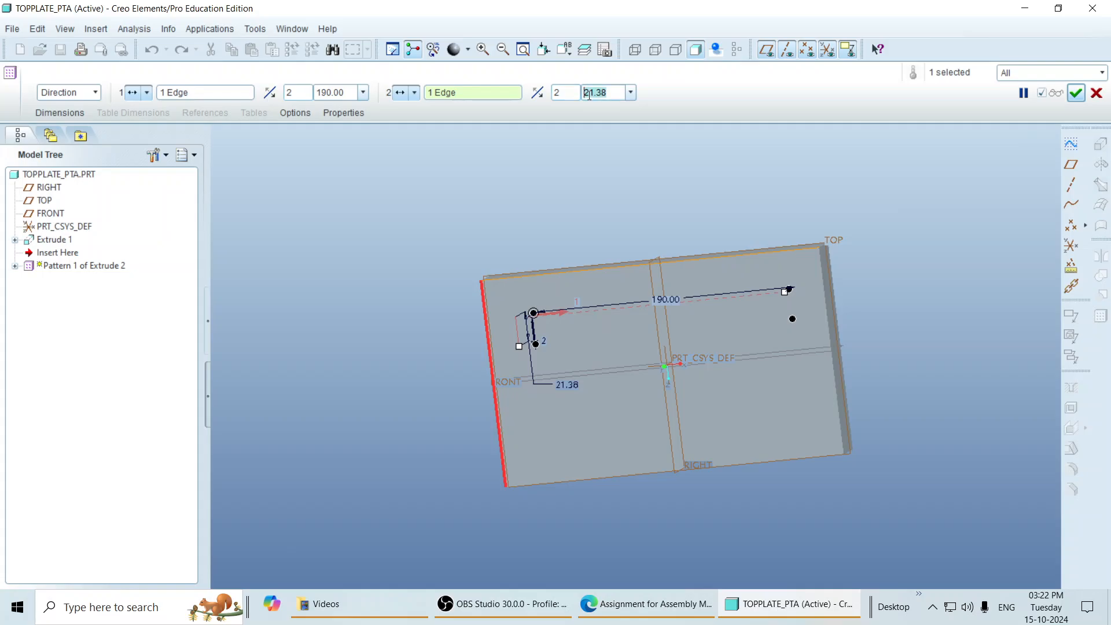
text(90)
key(Return)
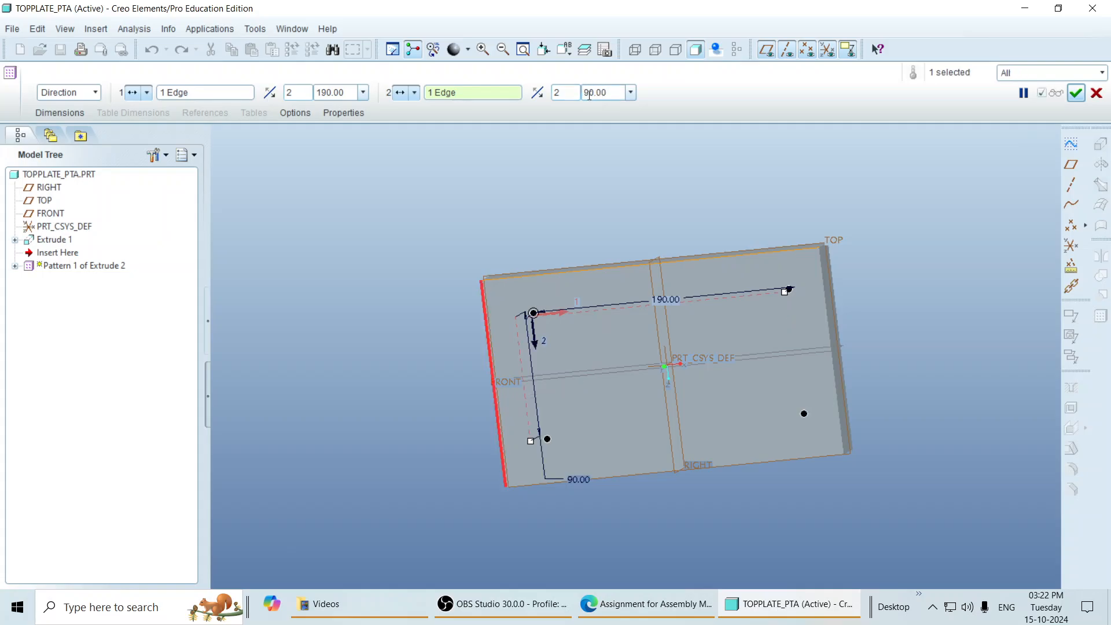
- Complete the two-direction hole pattern and consult the top plate drawing in the assignment PDF in Edge before returning to Creo
click(1075, 92)
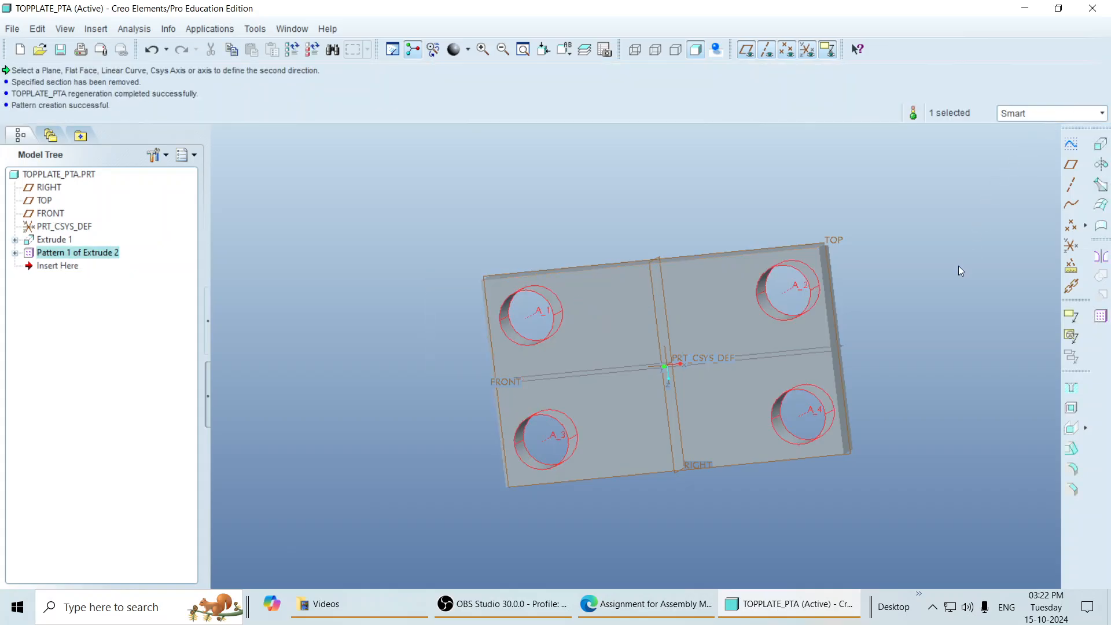
middle_drag(917, 334, 932, 352)
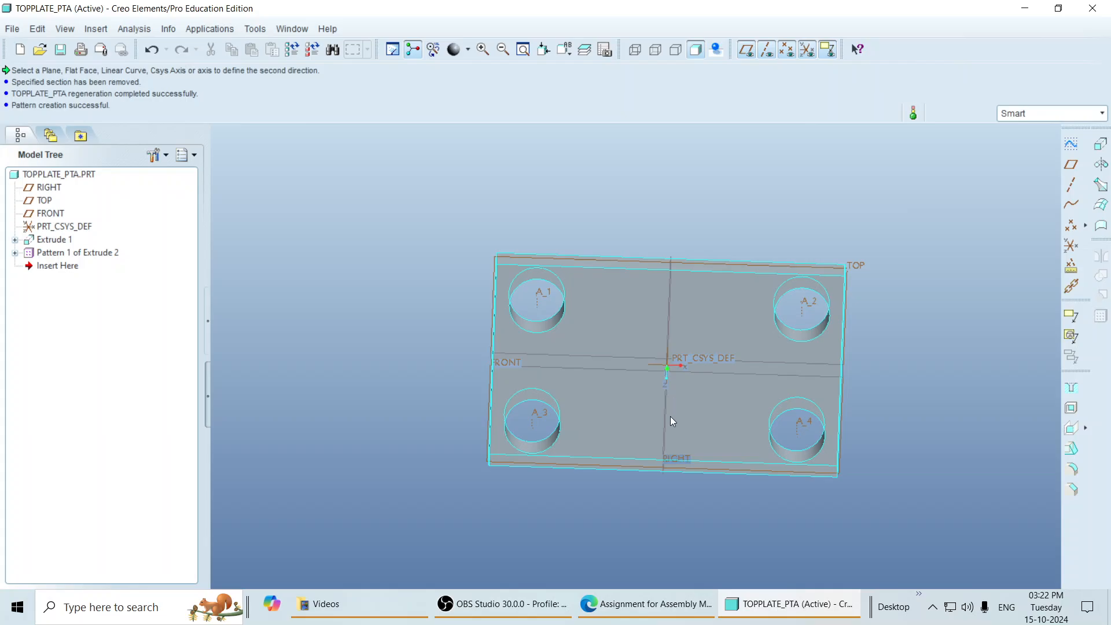
click(686, 608)
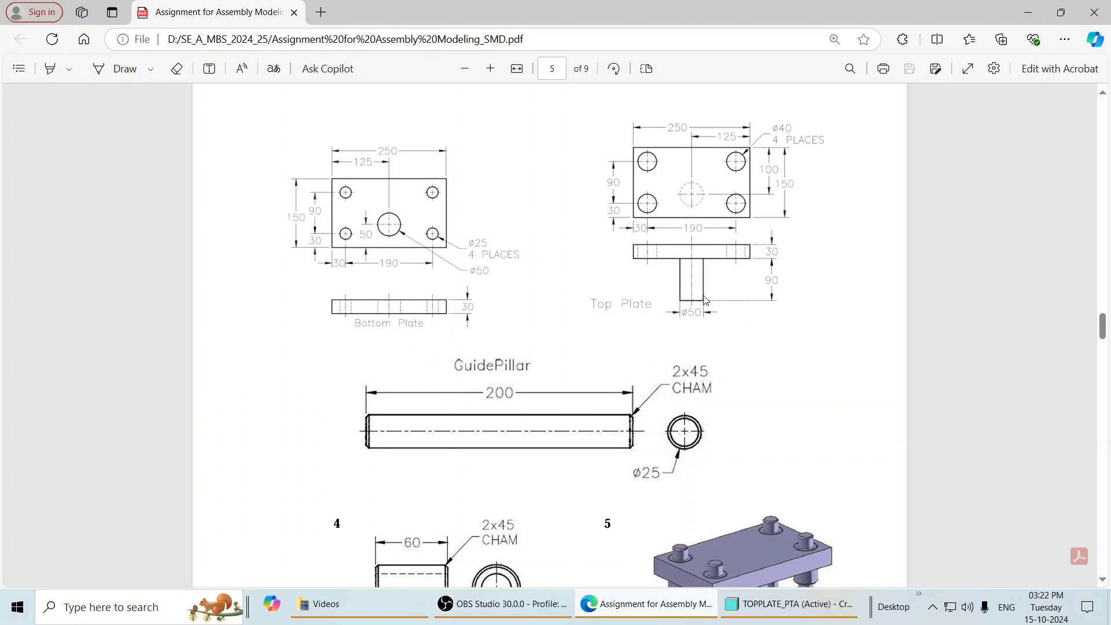
click(752, 604)
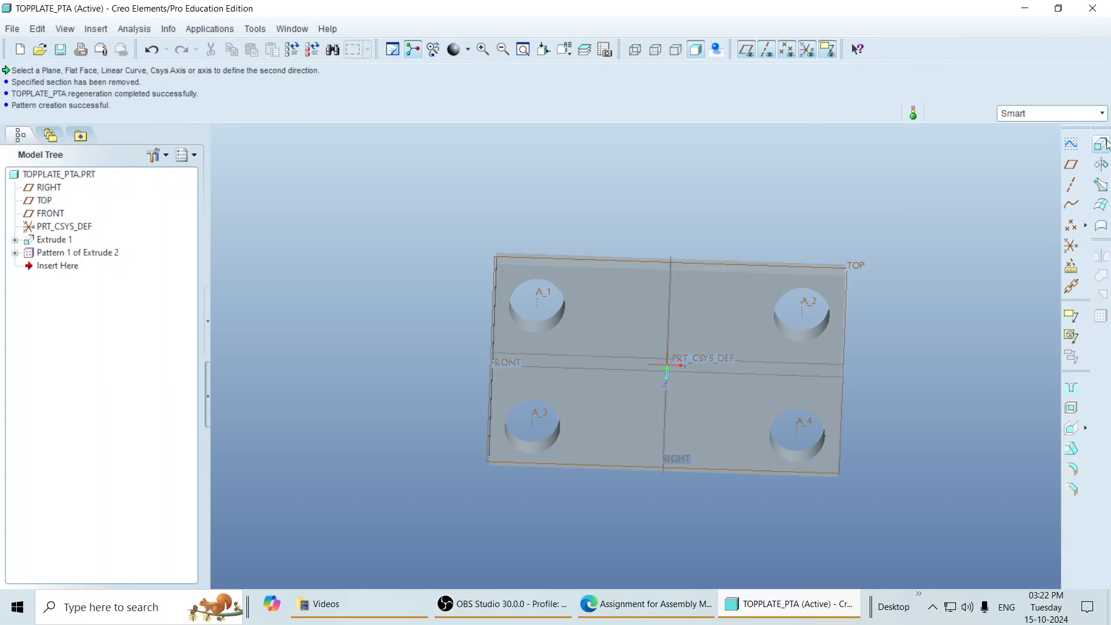
- Start an extrusion with a new sketch on the plate's large face, oriented by the RIGHT datum plane
click(1071, 316)
click(35, 116)
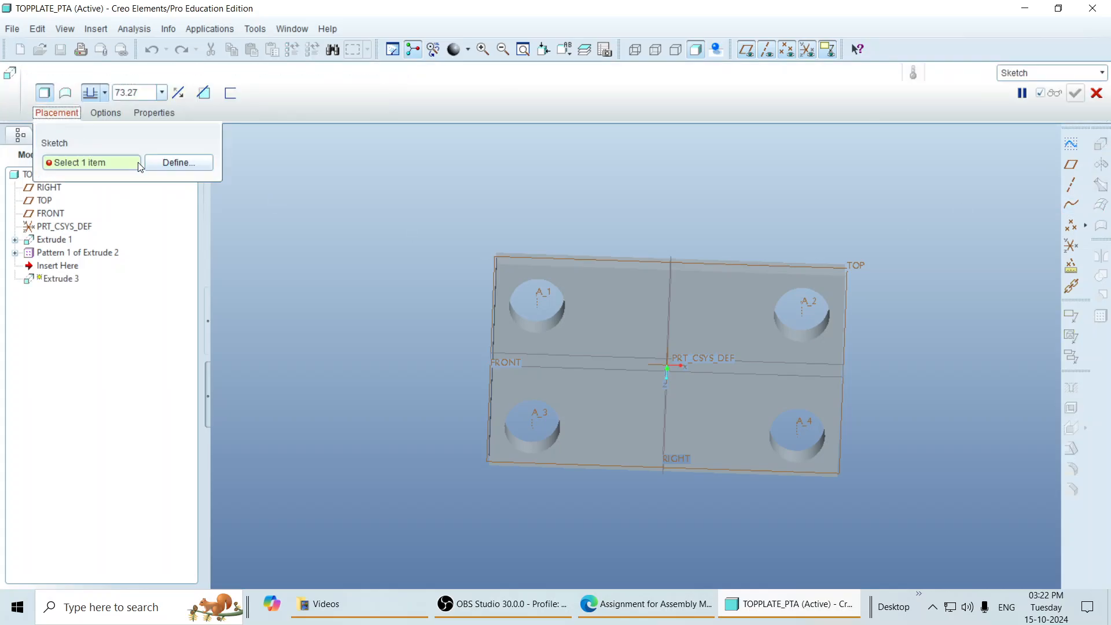
click(174, 163)
click(633, 326)
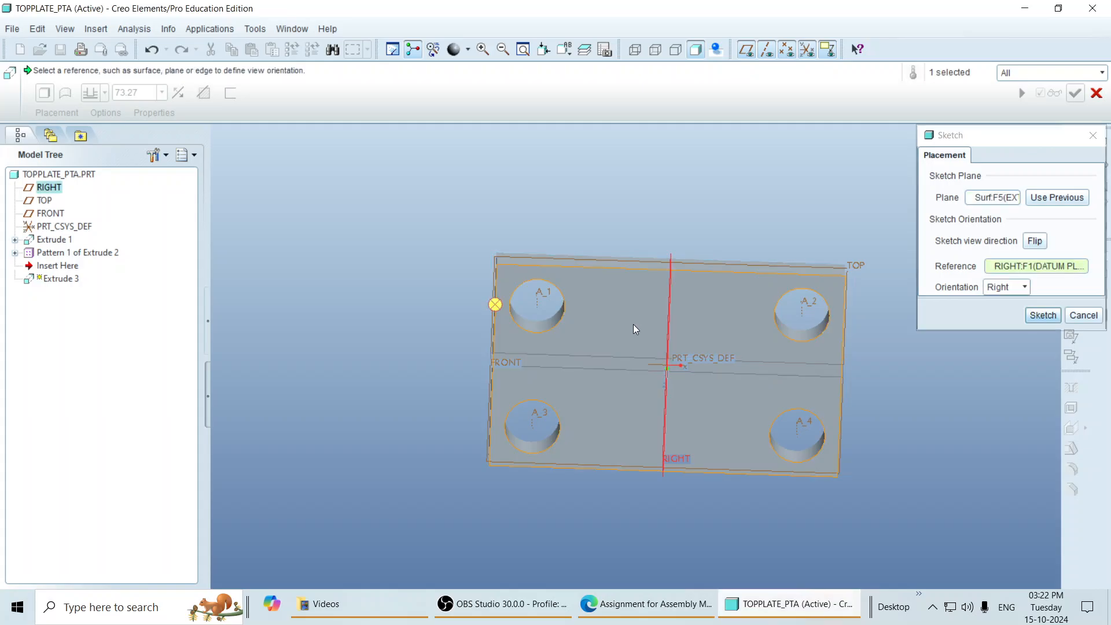
click(1041, 315)
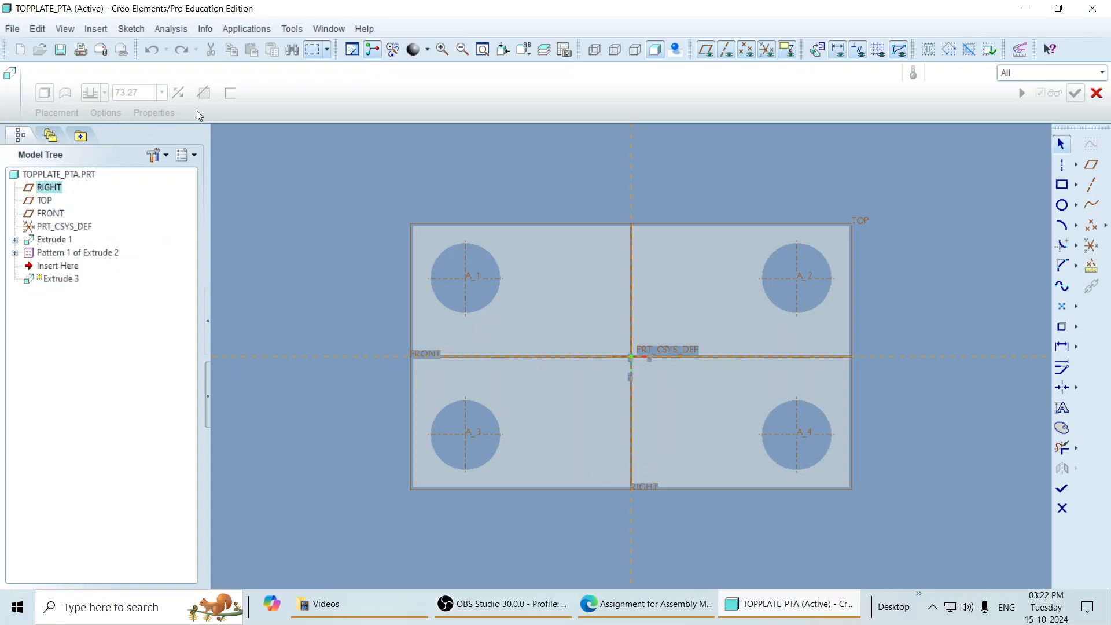
- Add the plate's lower long edge as a sketch reference and draw a circle about 38 mm in diameter on the vertical centreline below the plate's centre
click(132, 29)
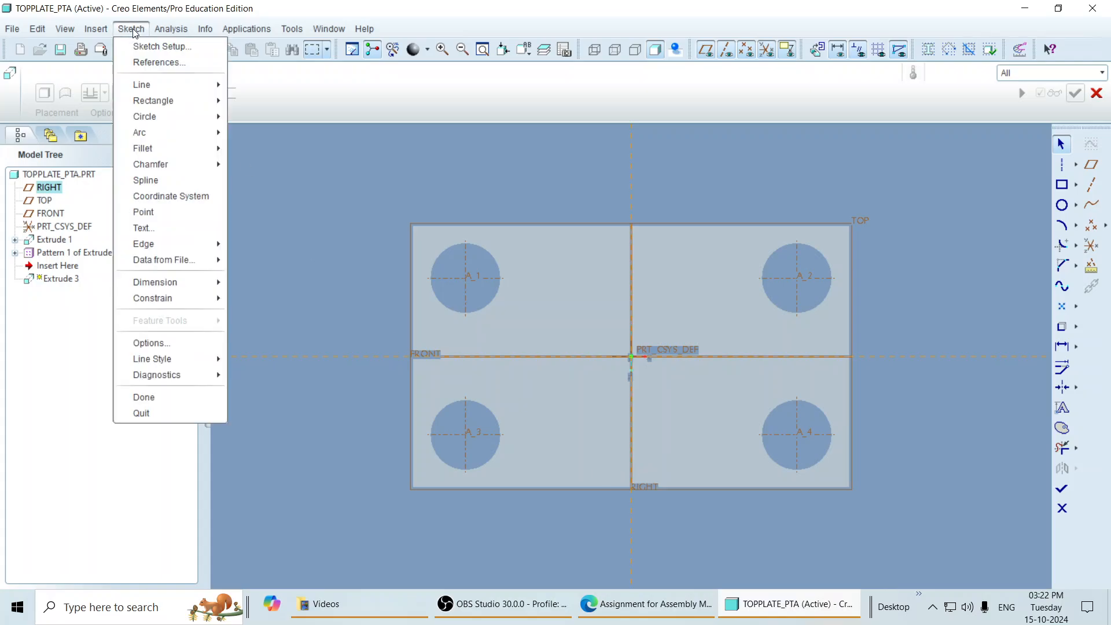
click(159, 62)
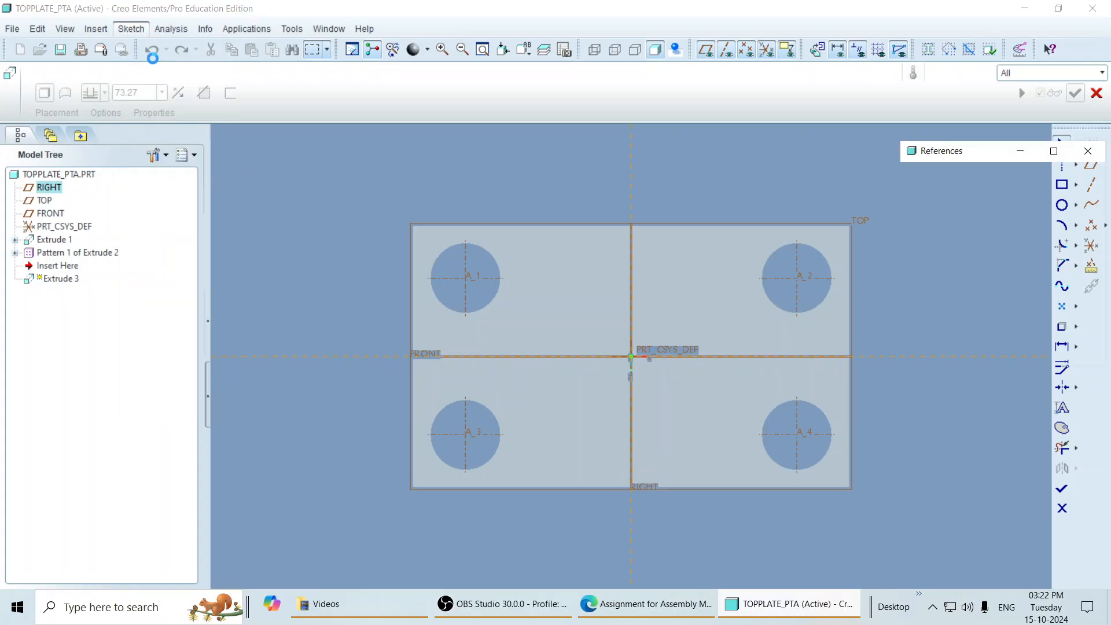
click(580, 488)
click(1001, 352)
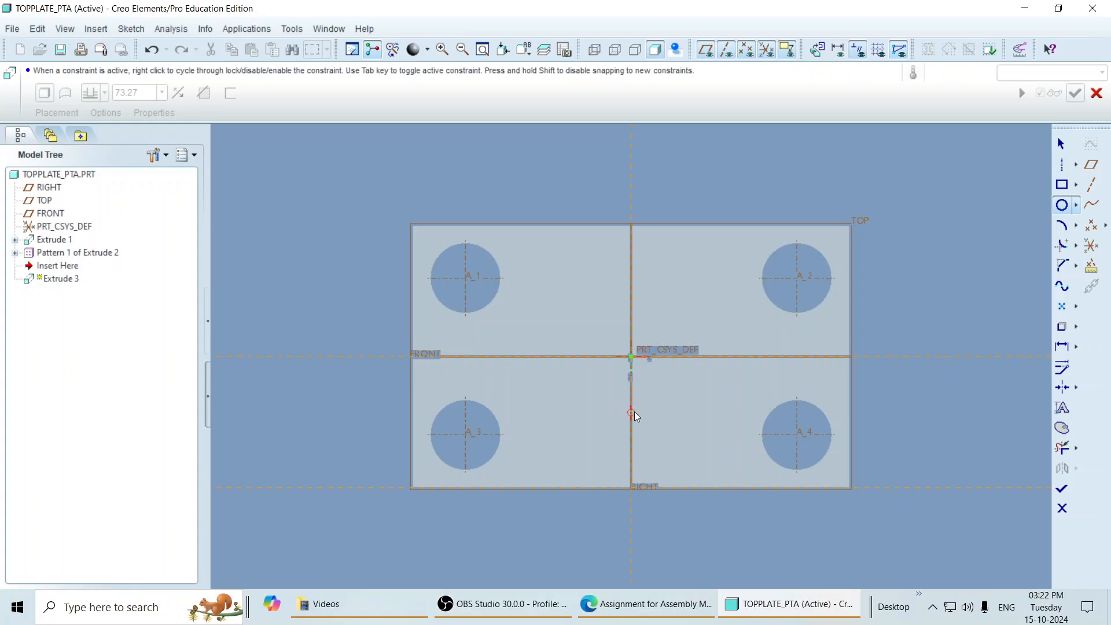
click(645, 439)
middle_click(707, 398)
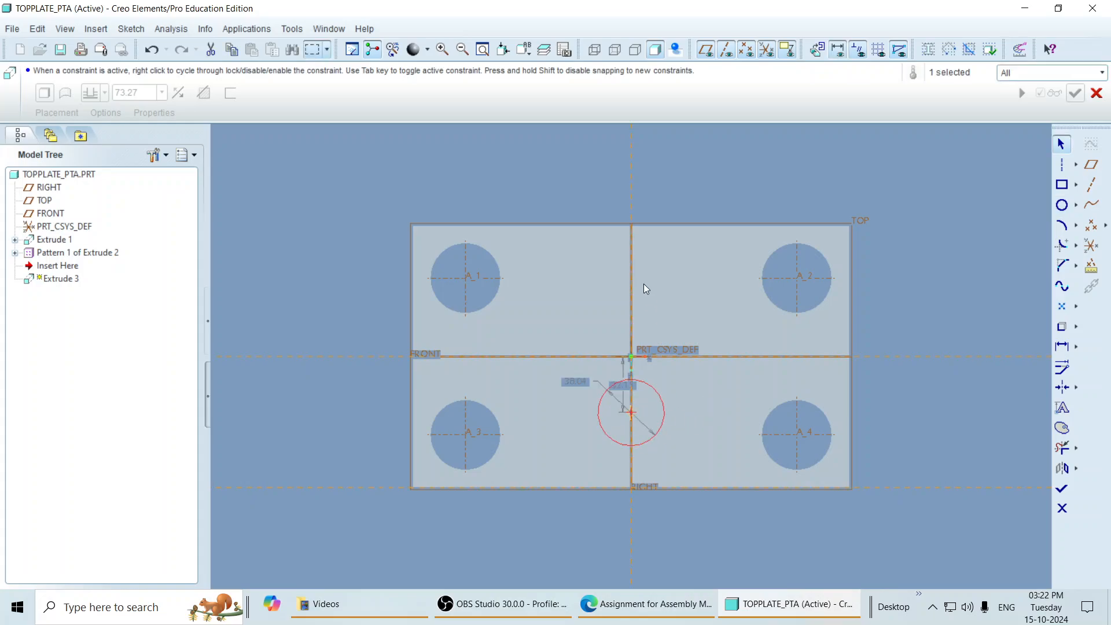
- Set the circle's diameter to 50 mm and its centre 25 mm below the horizontal centreline, and finish the sketch
double_click(569, 376)
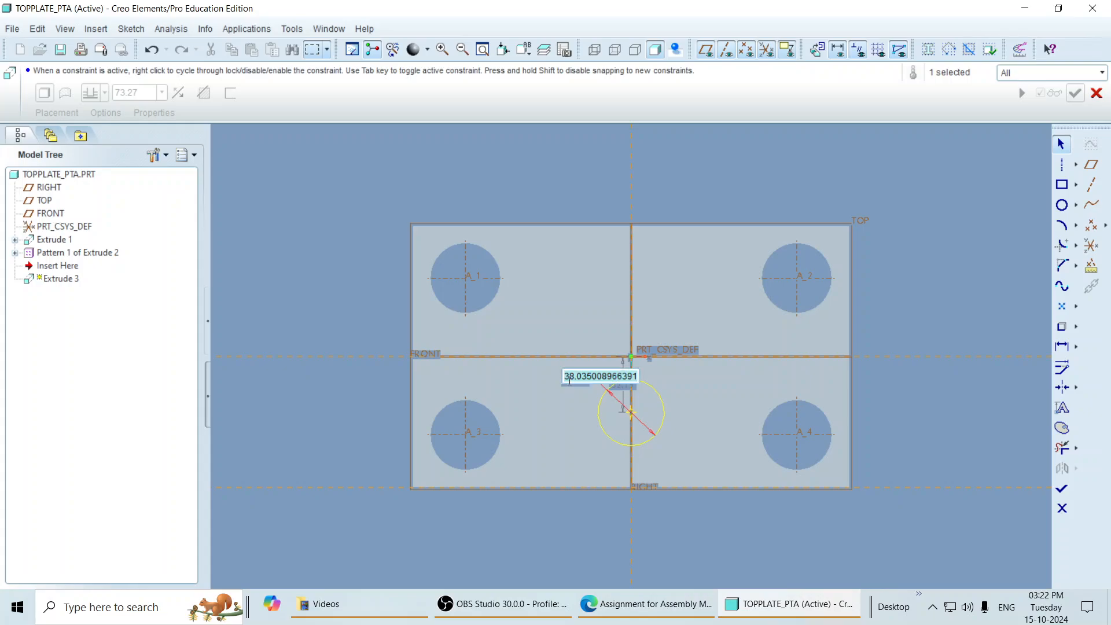
text(50)
key(Return)
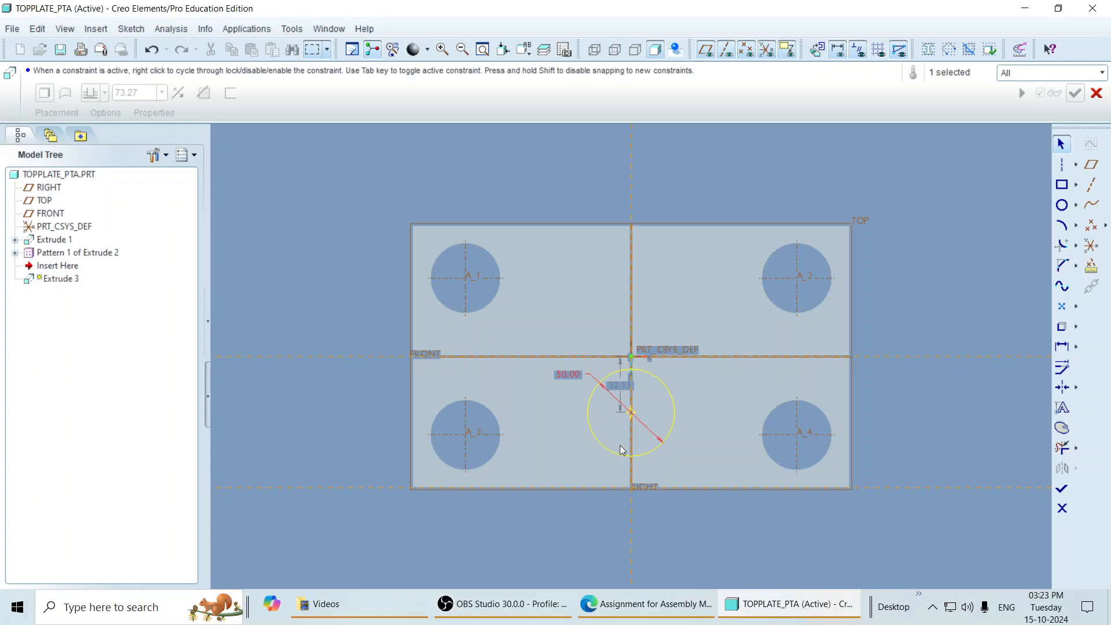
double_click(623, 386)
text(25)
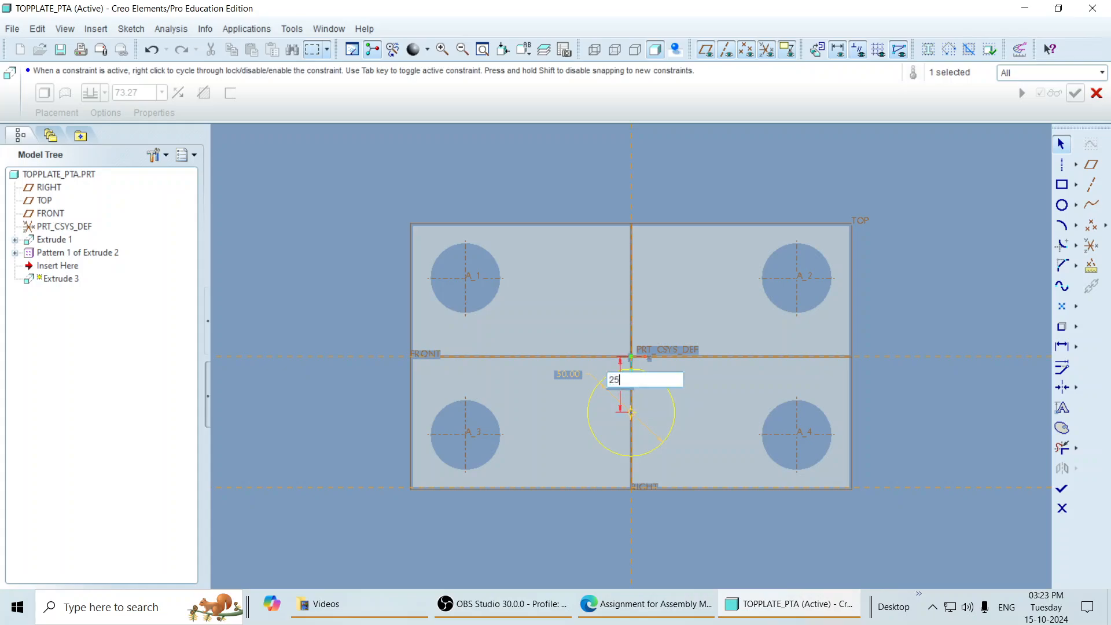
key(Return)
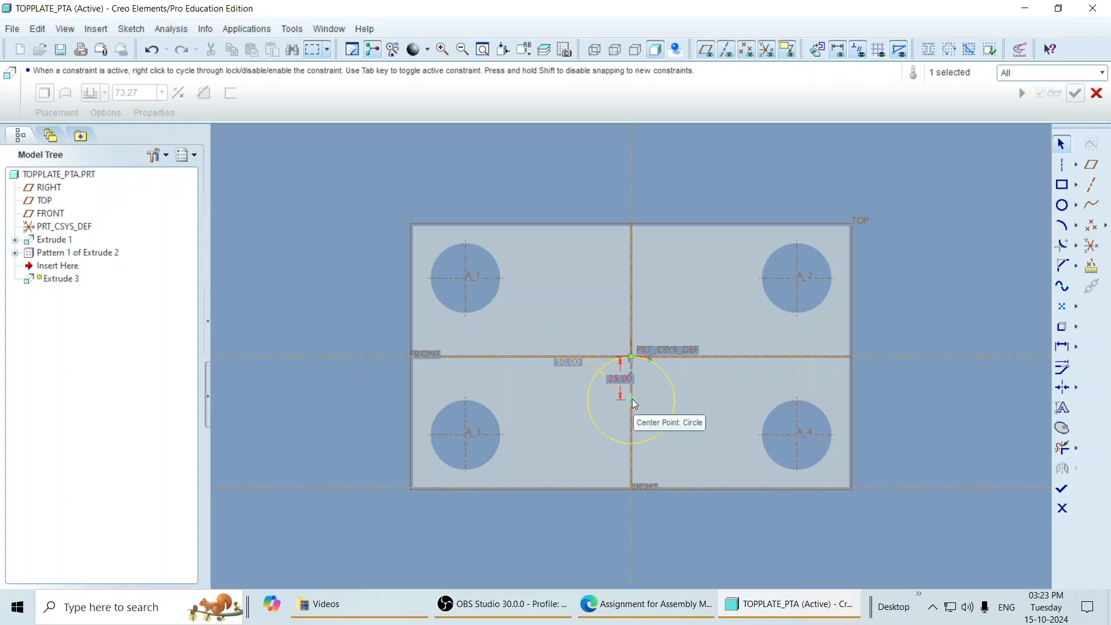
click(1061, 489)
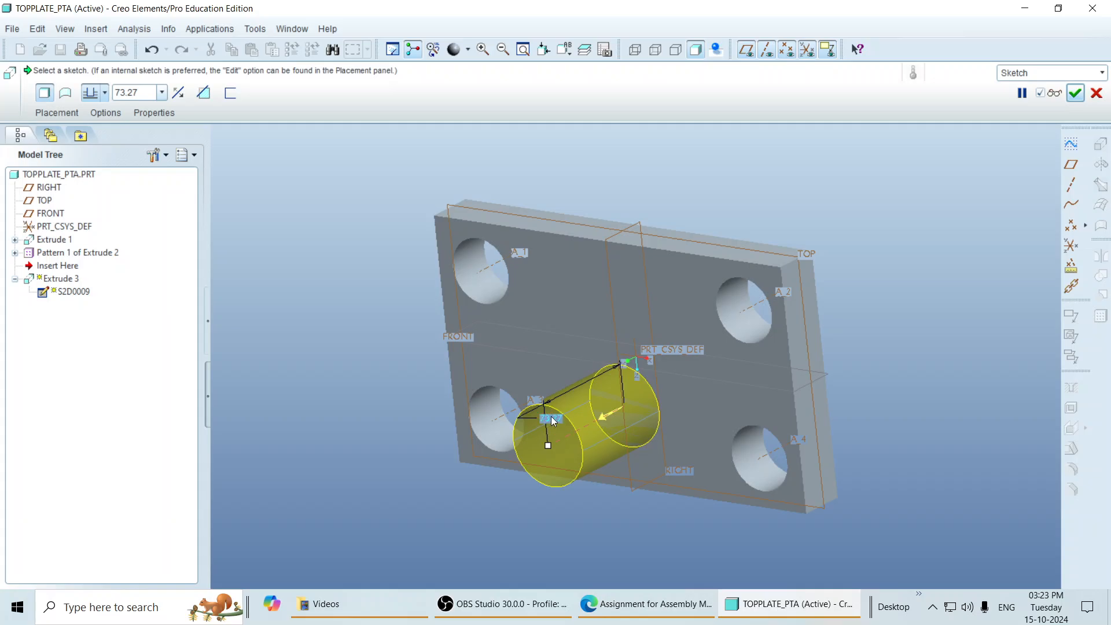
- Extrude the 50 mm circle 90 mm outward from the plate face as a solid boss and save the part TOPPLATE_PTA.PRT
double_click(553, 420)
text(90)
key(Return)
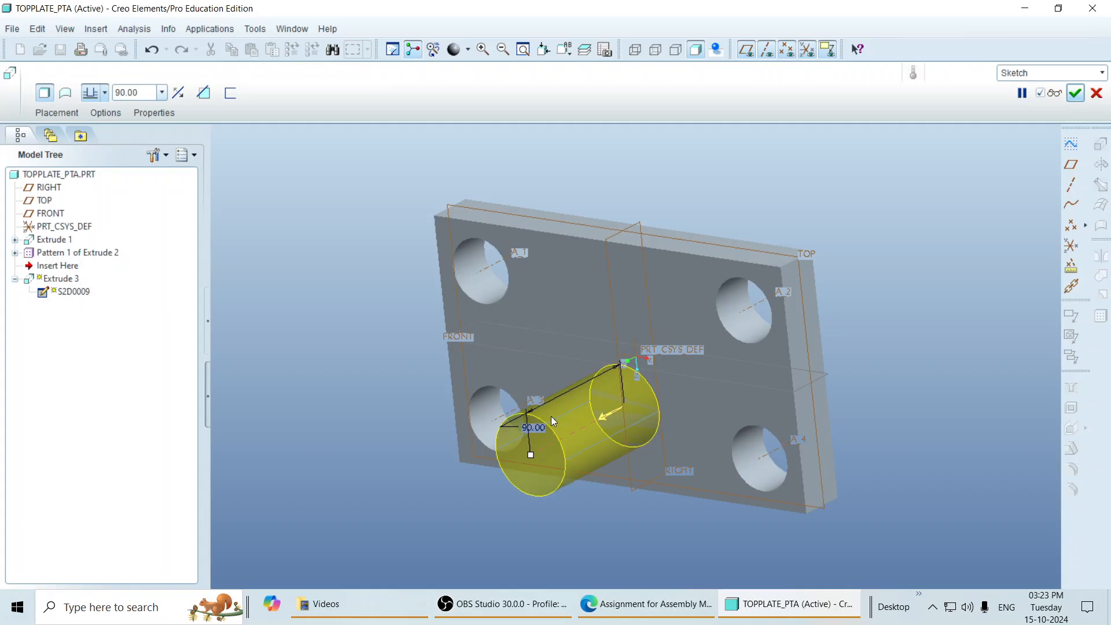
middle_drag(684, 416, 725, 464)
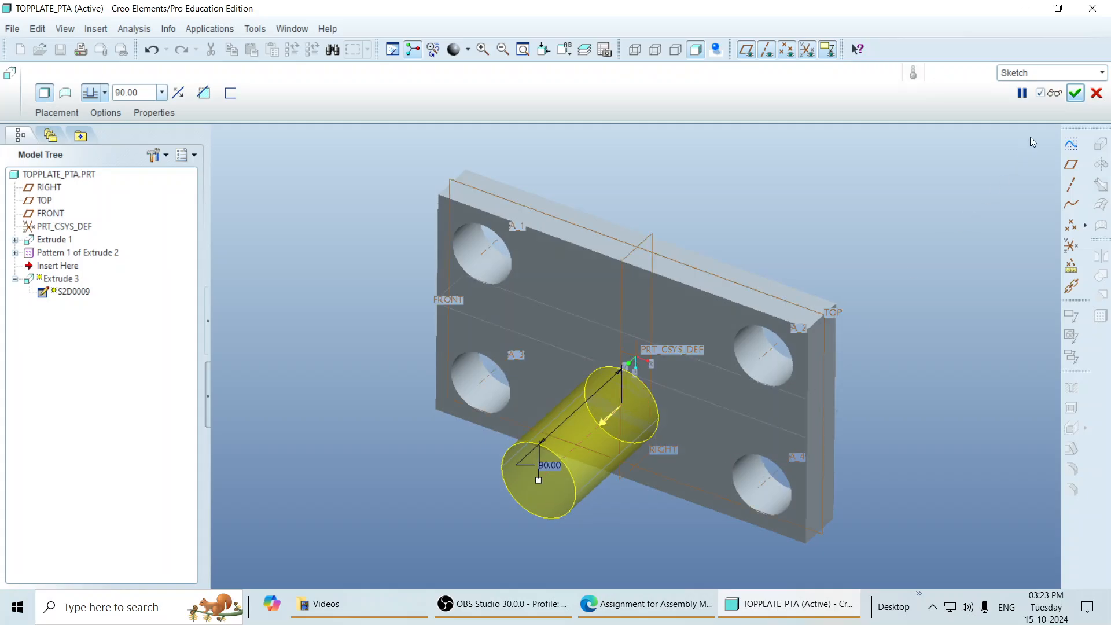
click(1074, 93)
middle_drag(962, 304, 837, 289)
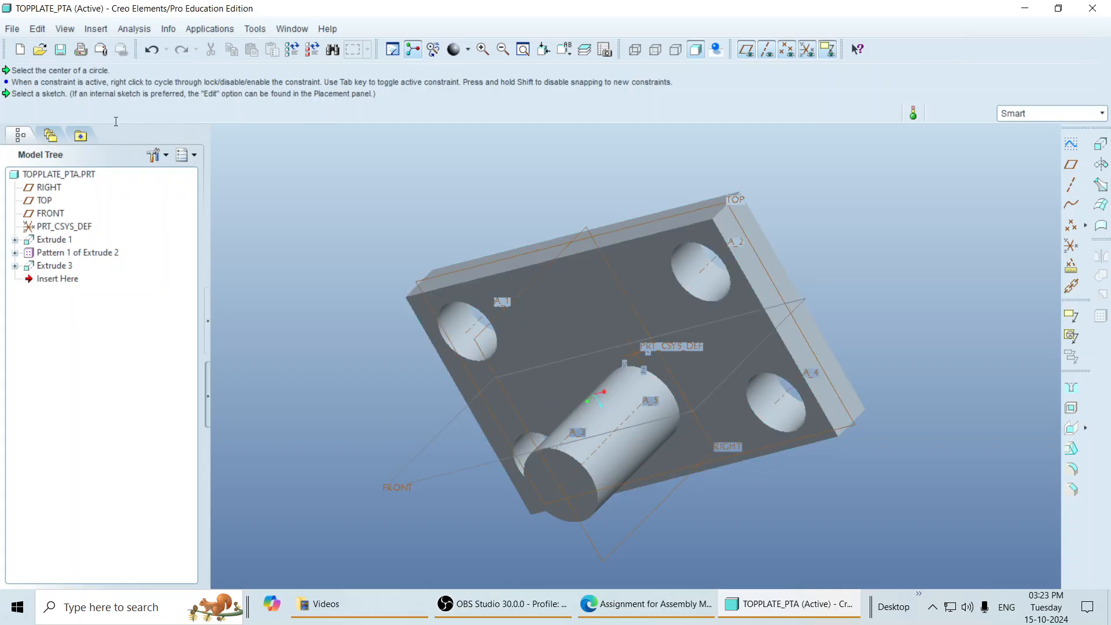
click(60, 49)
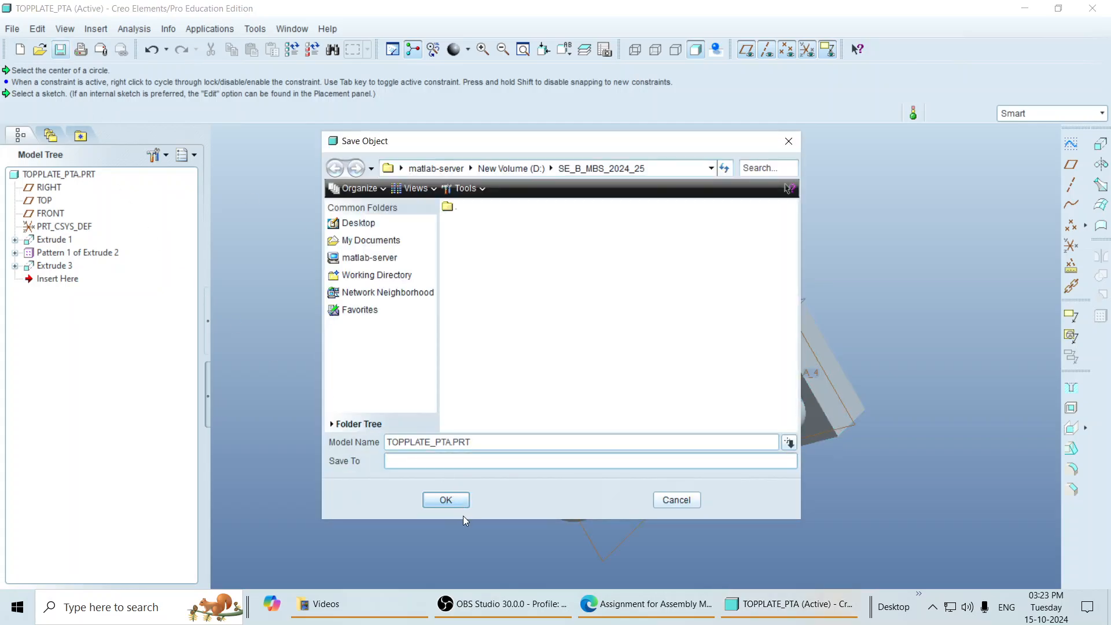
click(456, 496)
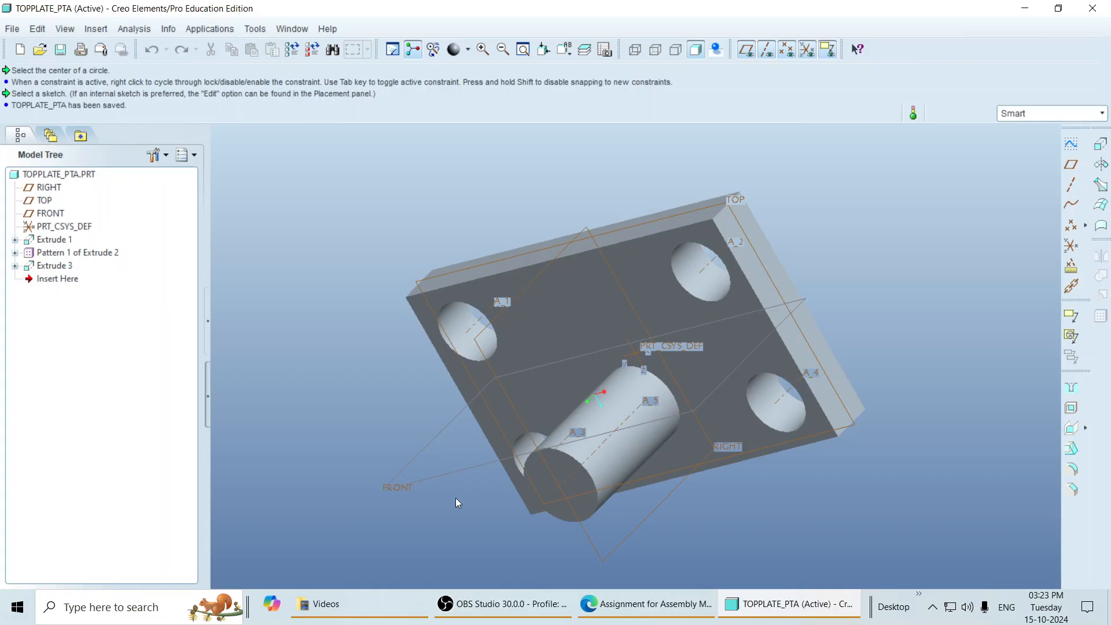